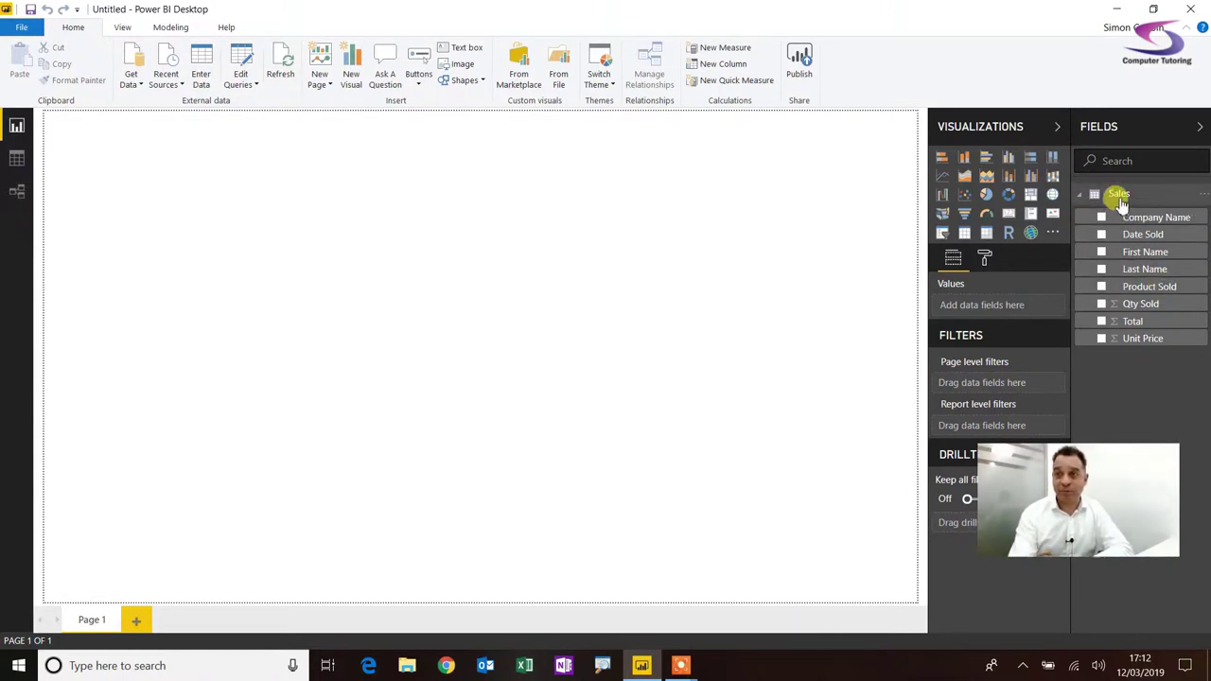
# Add a Matrix visual, move and enlarge it, then delete the extra Date Sold table visual.
pyautogui.moveTo(1121, 202)
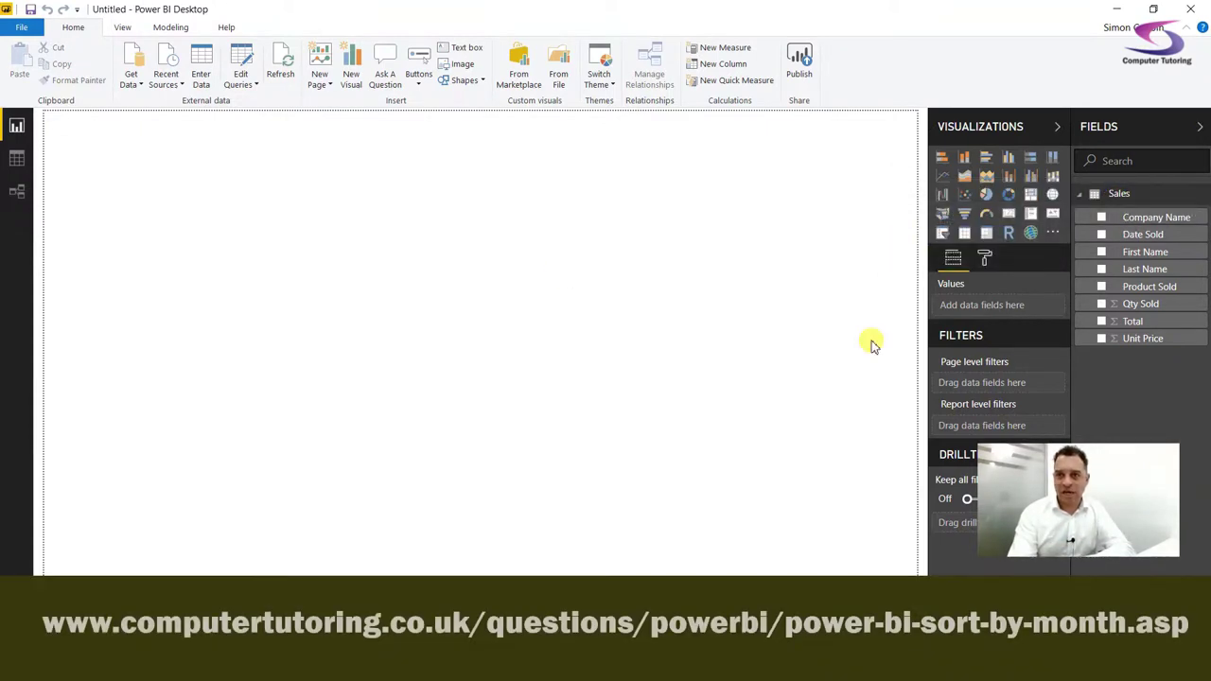
pyautogui.click(986, 237)
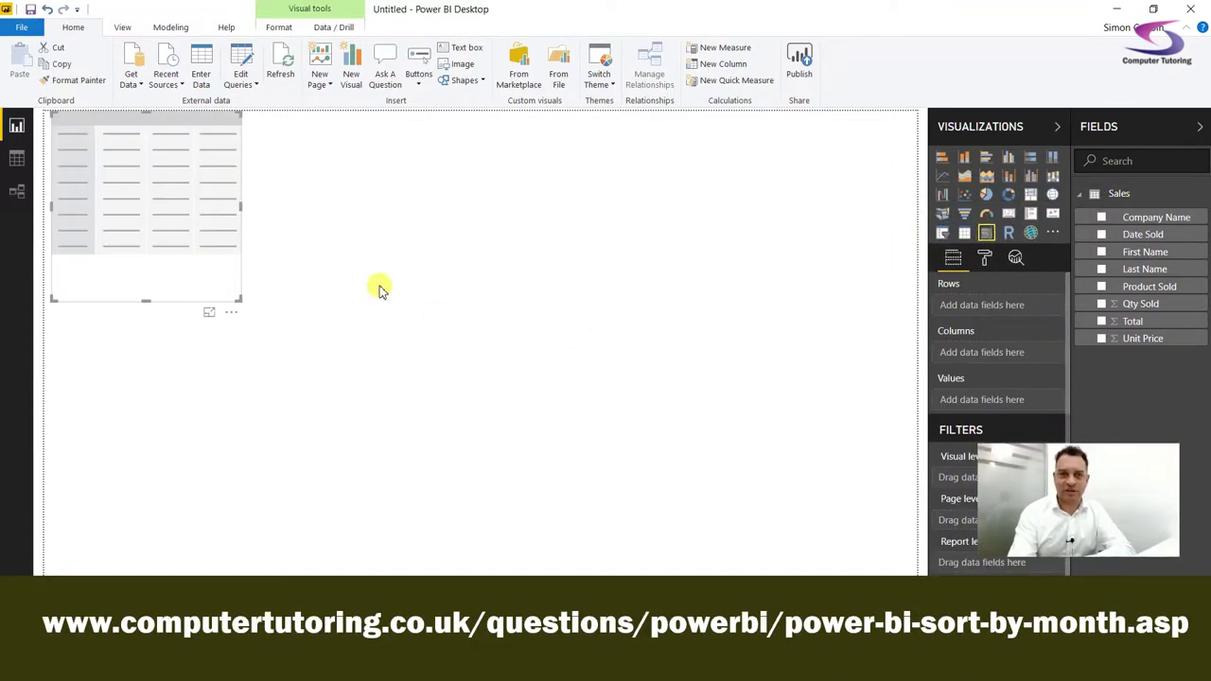
pyautogui.moveTo(237, 299); pyautogui.dragTo(312, 338)
pyautogui.click(311, 337)
pyautogui.click(309, 282)
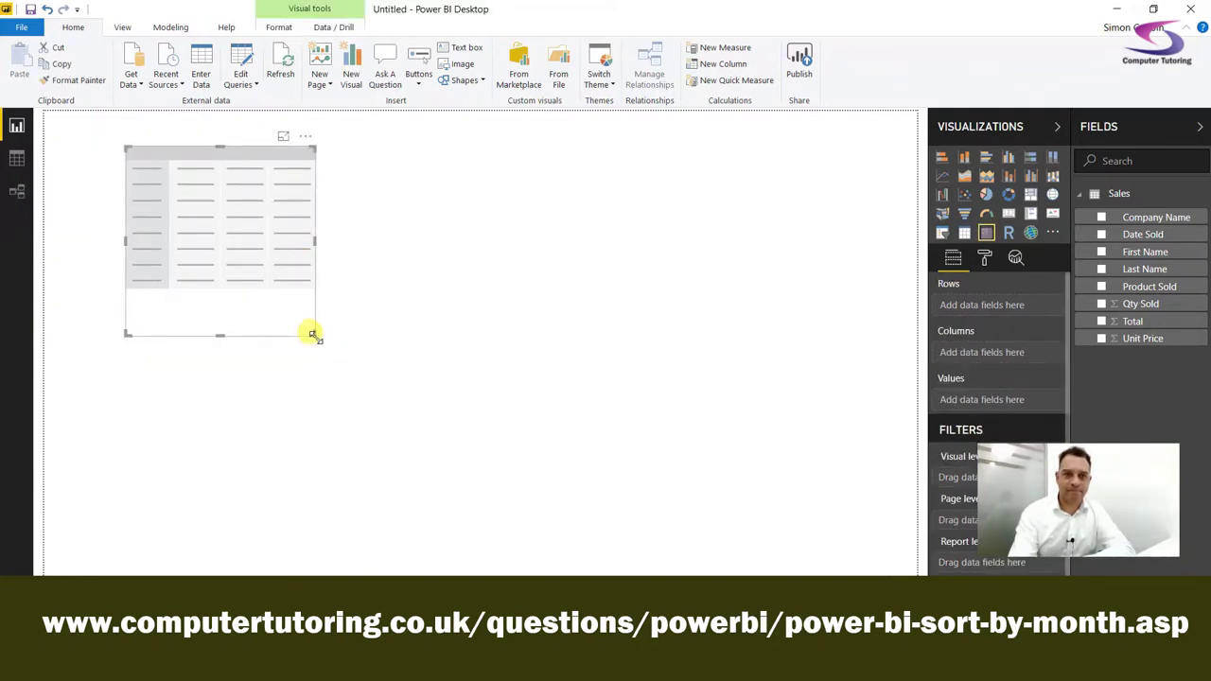
pyautogui.moveTo(312, 333); pyautogui.dragTo(616, 516)
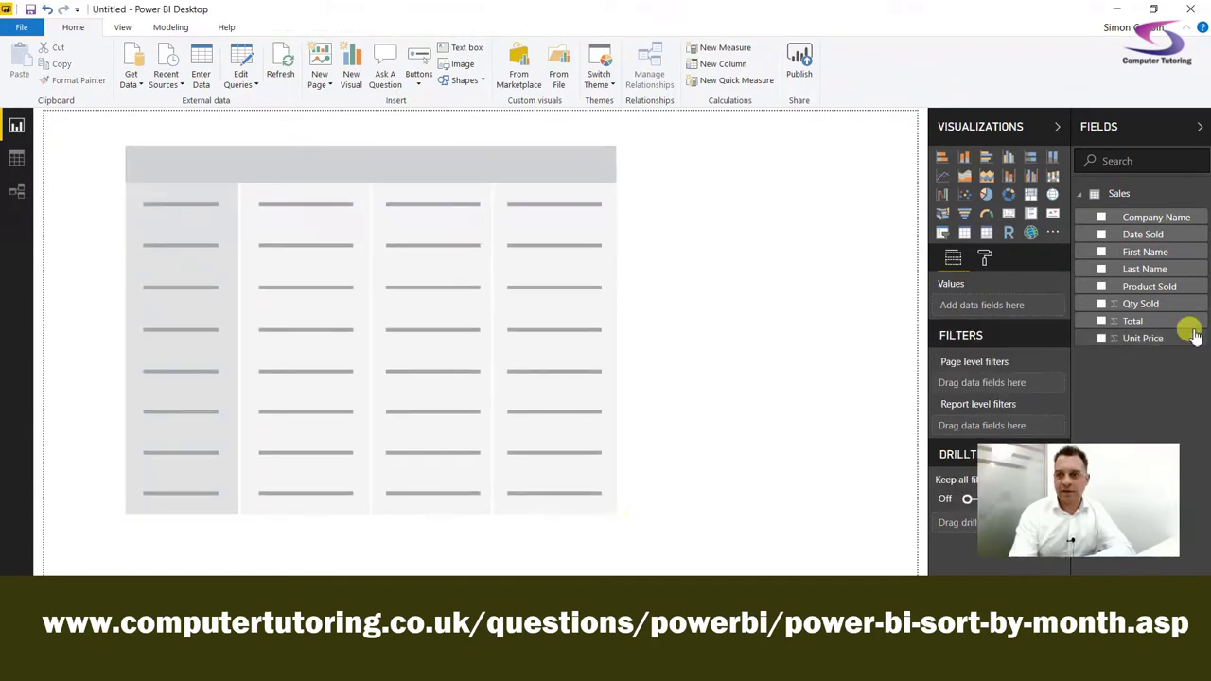
pyautogui.moveTo(1175, 237); pyautogui.dragTo(1013, 303)
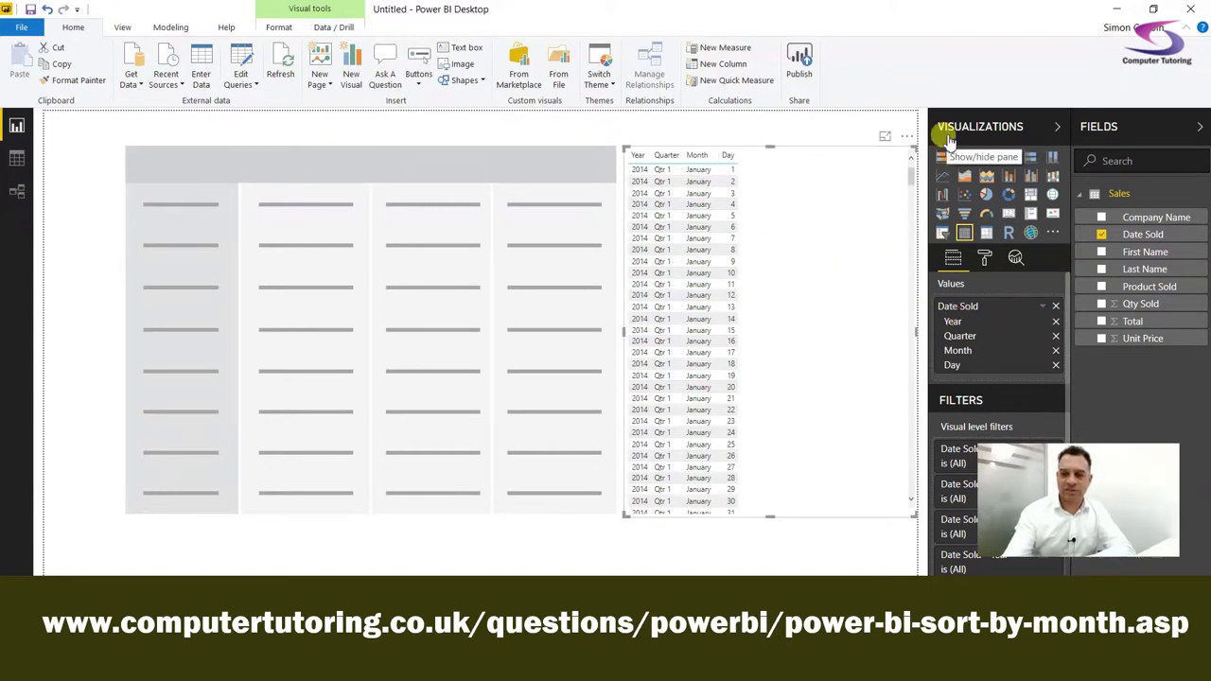
pyautogui.press('Delete')
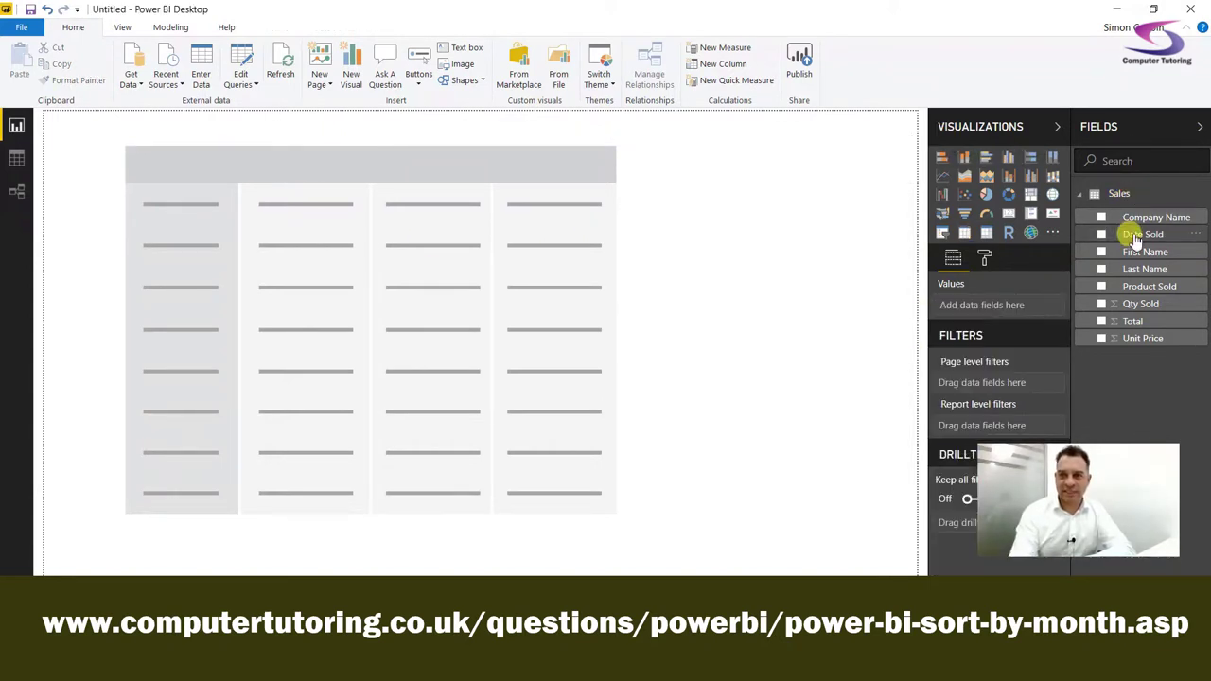
# Put Date Sold in the matrix rows, expand it down to months, then delete the visual.
pyautogui.click(490, 223)
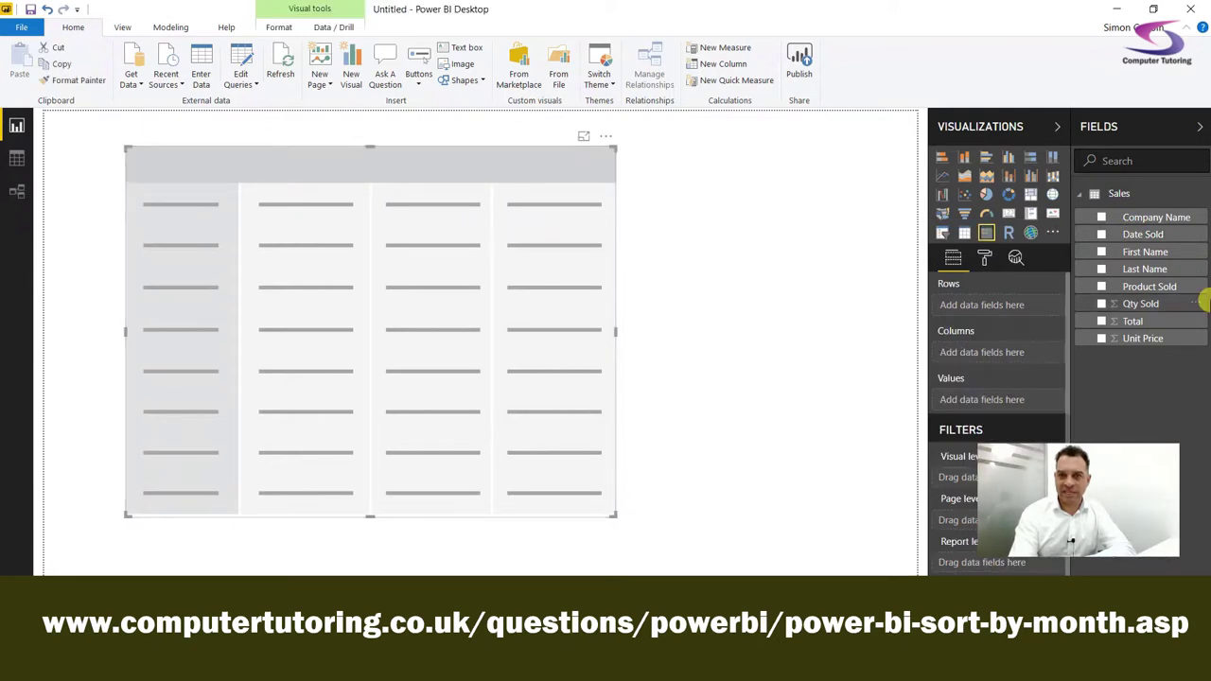
pyautogui.moveTo(1142, 235); pyautogui.dragTo(1018, 310)
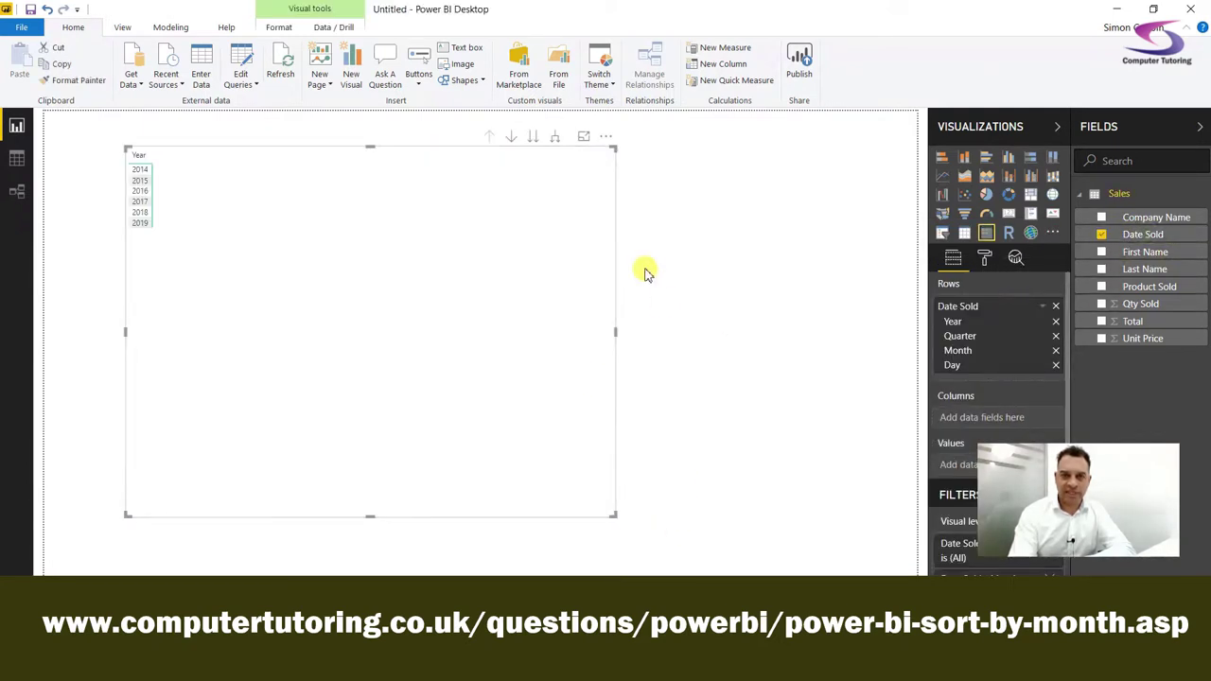
pyautogui.click(556, 138)
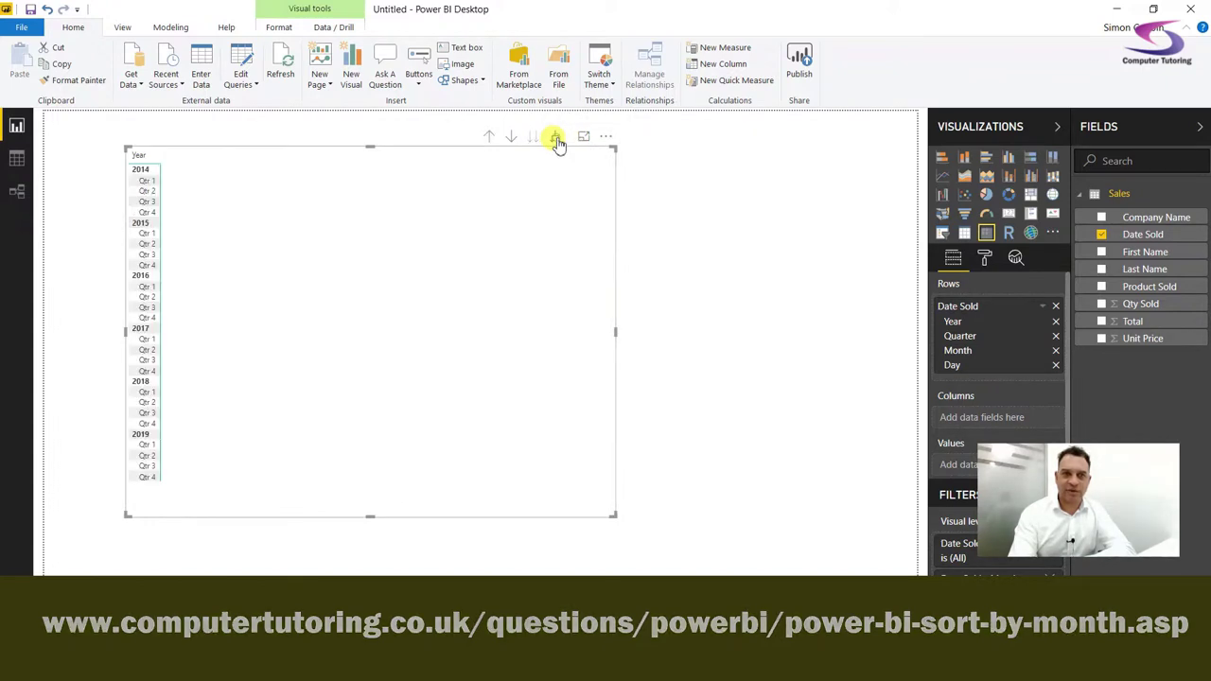
pyautogui.click(556, 138)
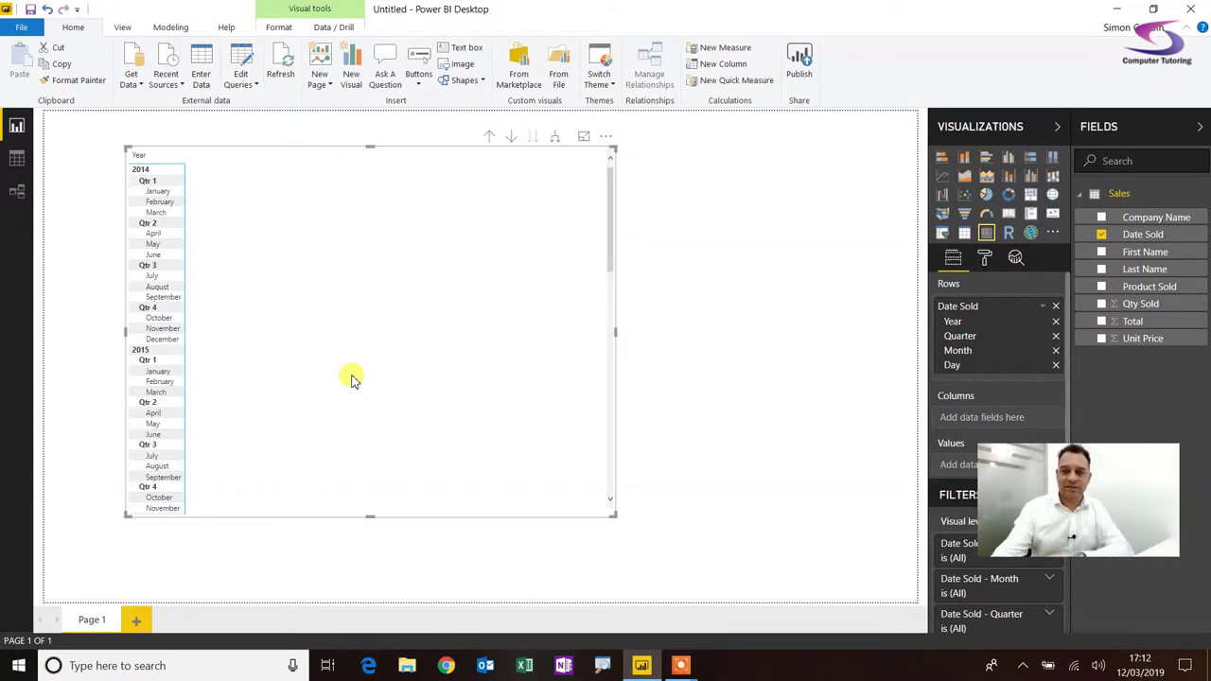
pyautogui.press('Delete')
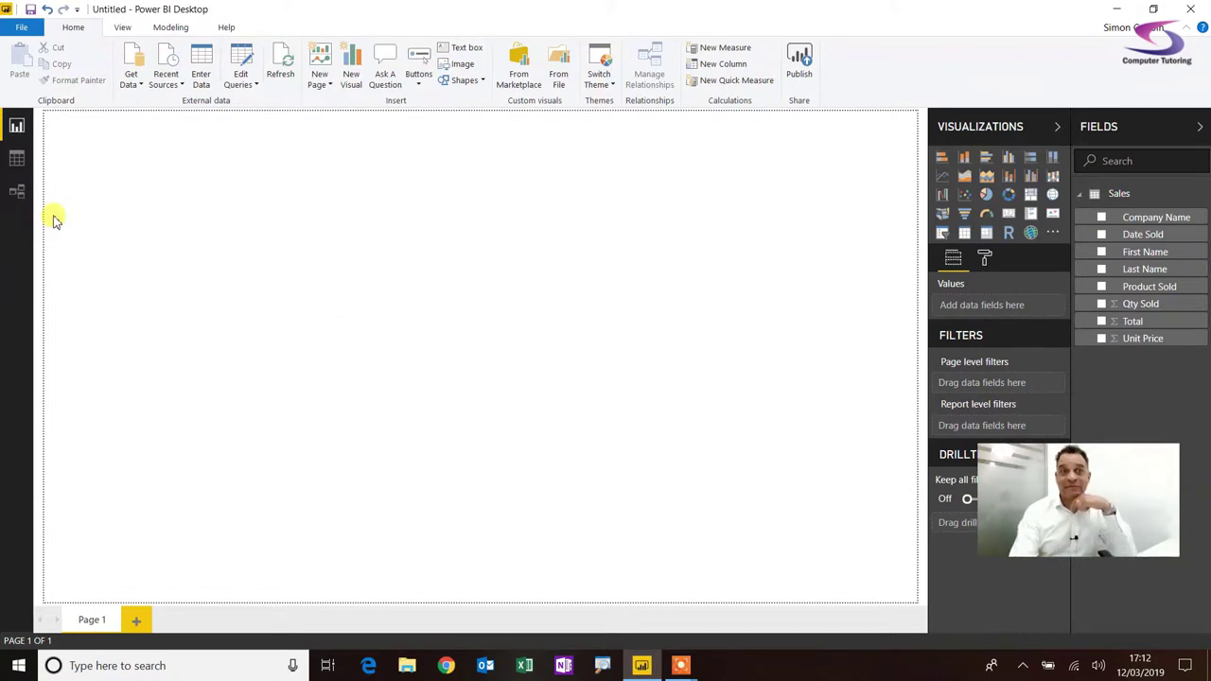
# Get data from Excel by opening the calendar workbook.
pyautogui.click(134, 84)
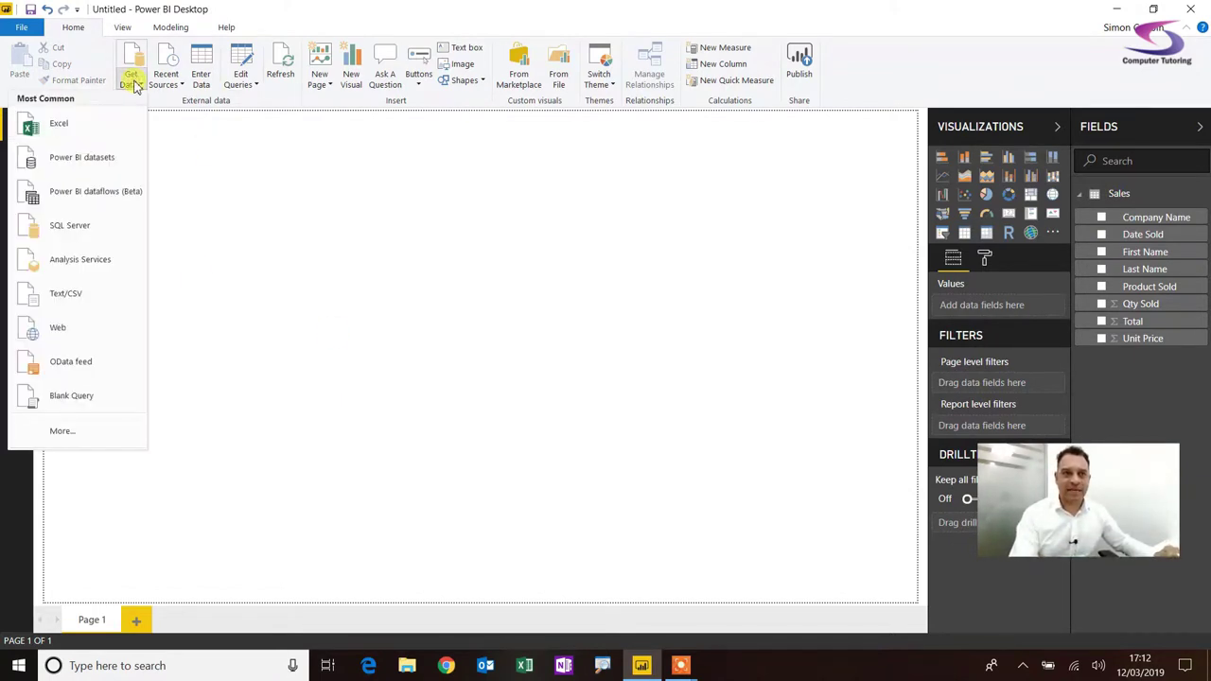
pyautogui.click(86, 125)
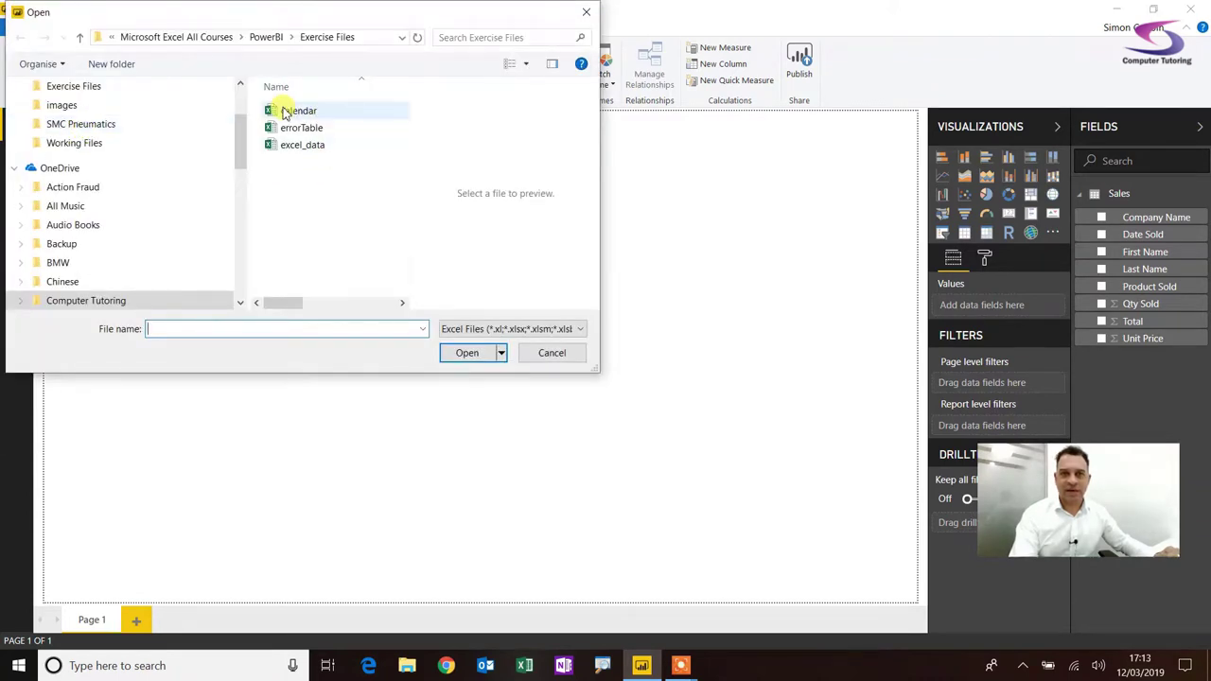
pyautogui.doubleClick(289, 112)
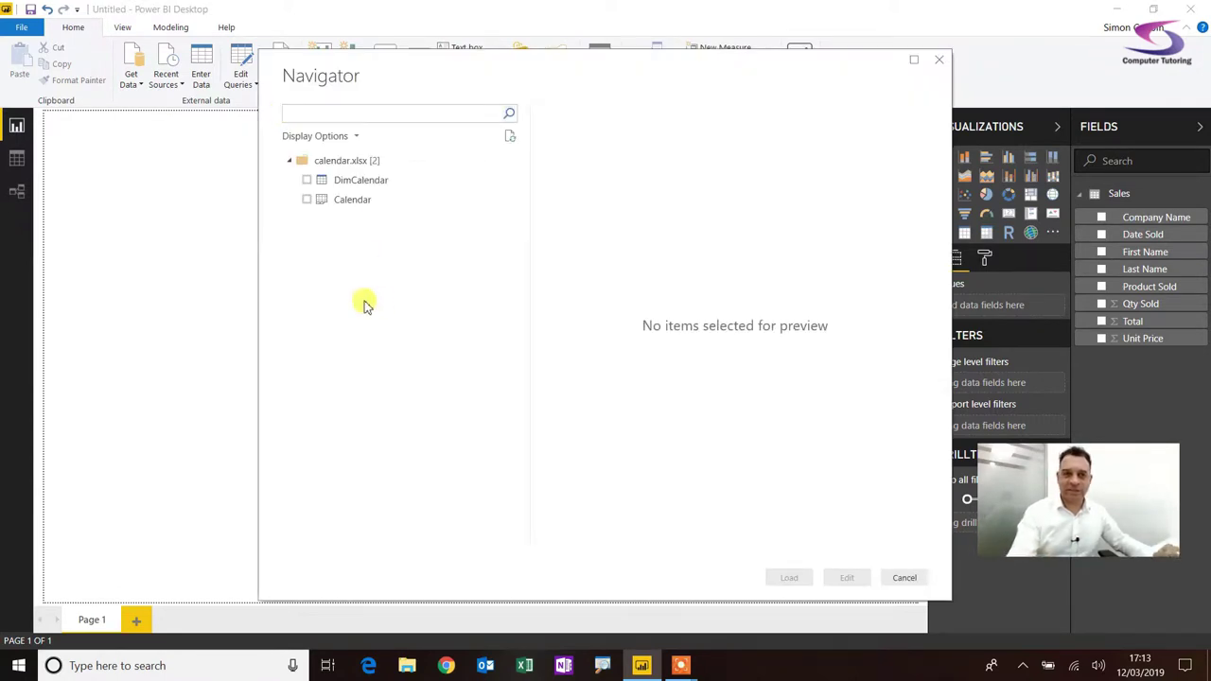
# Tick DimCalendar in the Navigator and load it.
pyautogui.click(307, 180)
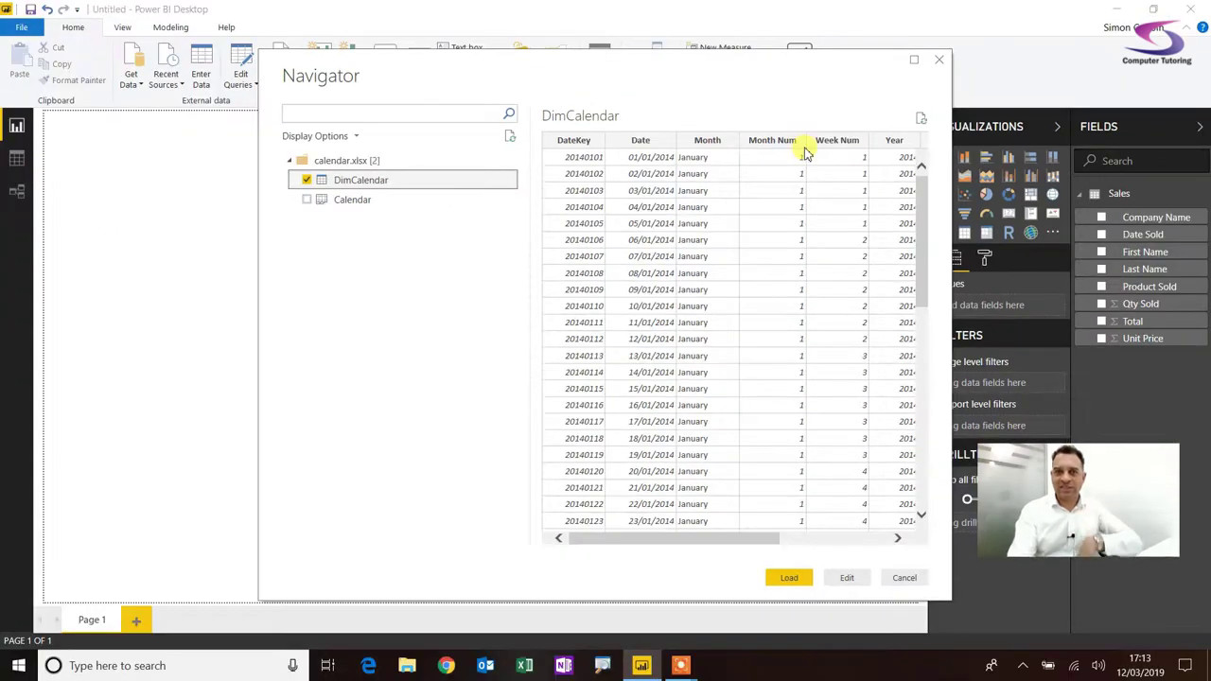
pyautogui.click(786, 579)
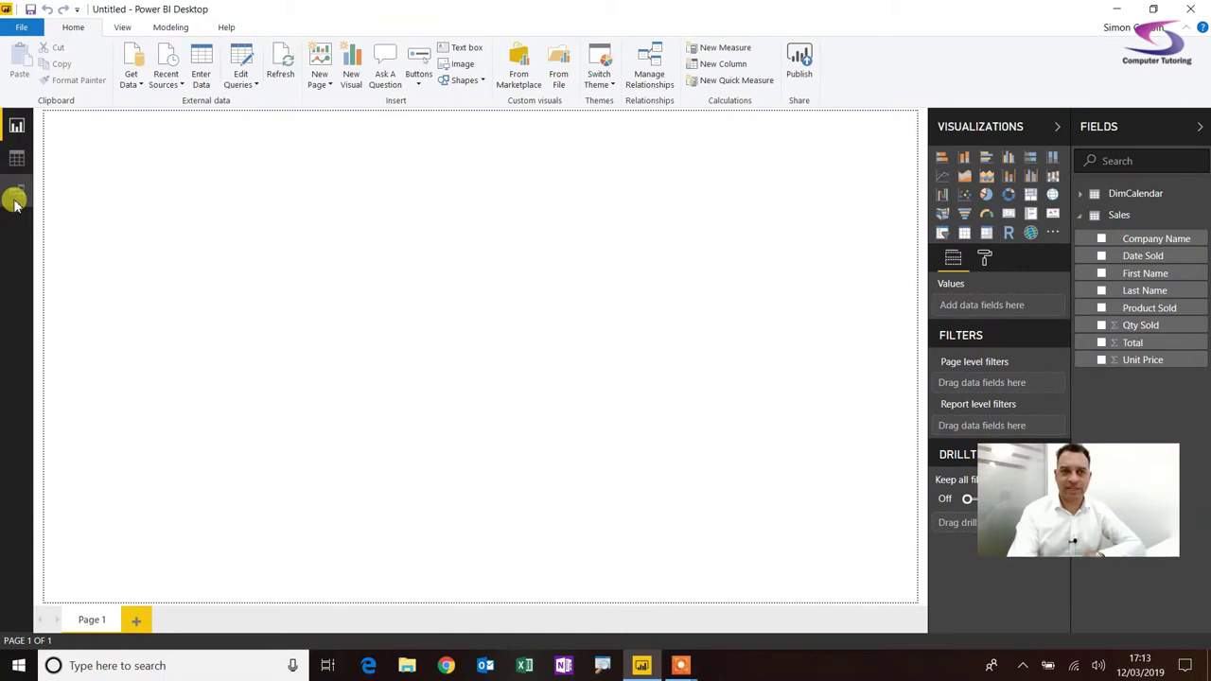
# In Model view, enlarge the DimCalendar and Sales cards and link Date to Date Sold.
pyautogui.click(15, 199)
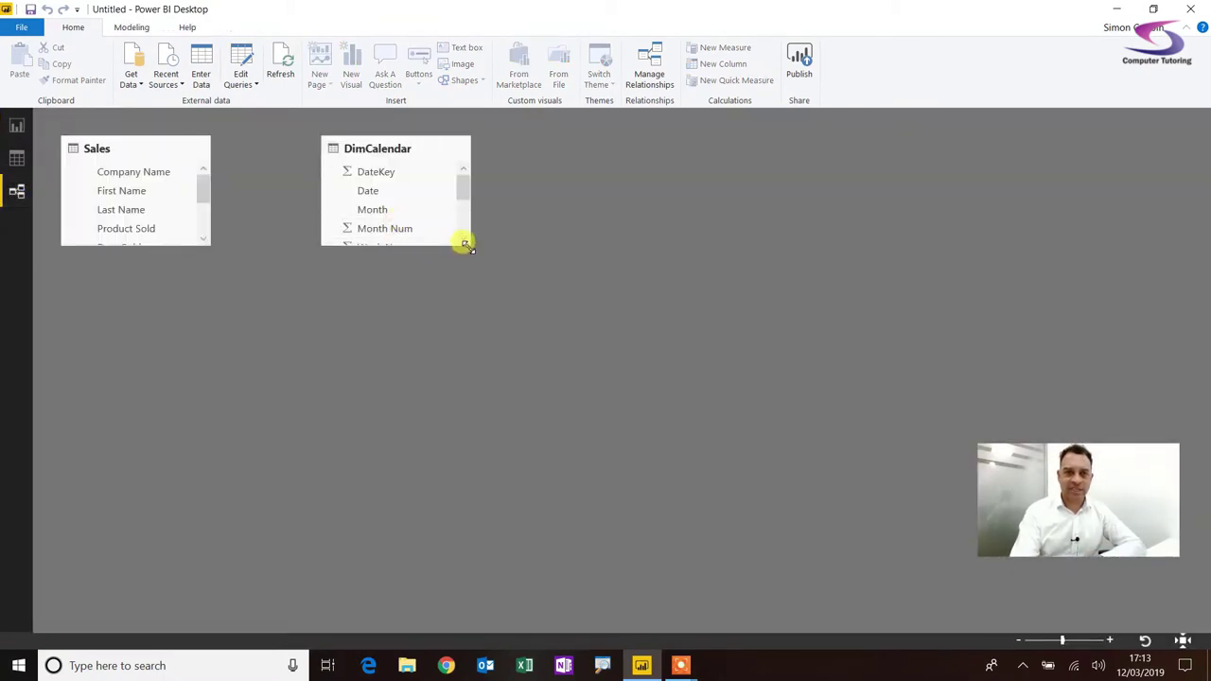
pyautogui.moveTo(464, 248); pyautogui.dragTo(607, 402)
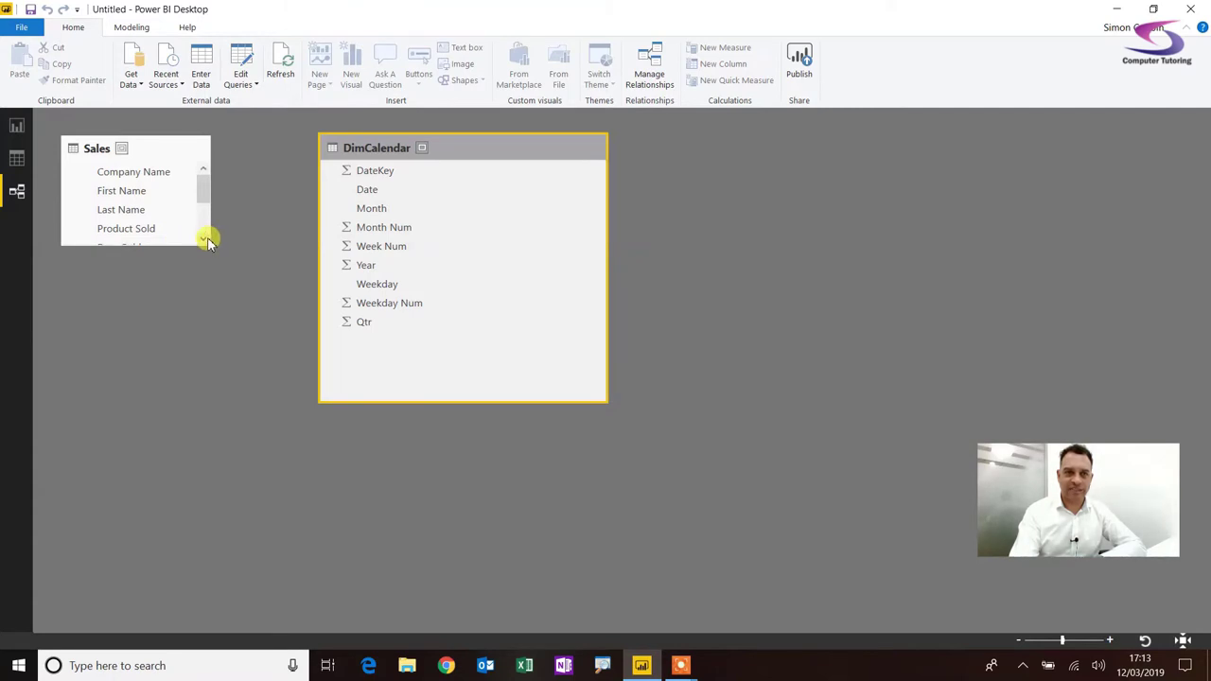
pyautogui.click(180, 144)
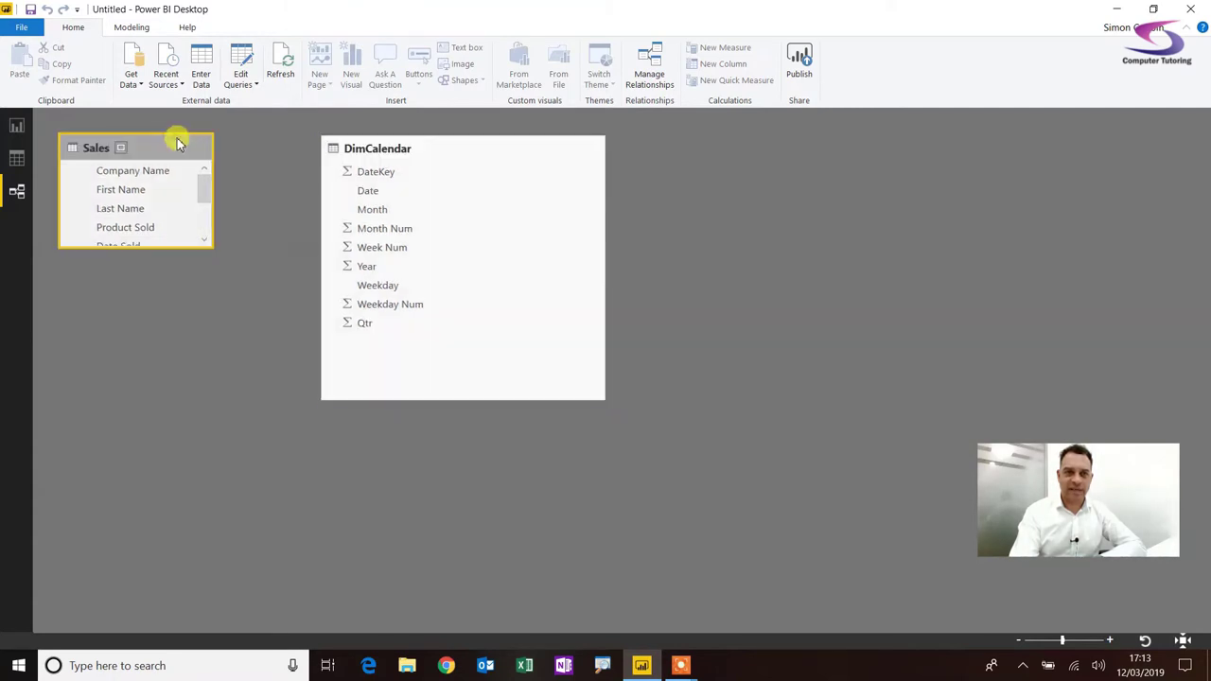
pyautogui.moveTo(209, 245); pyautogui.dragTo(255, 316)
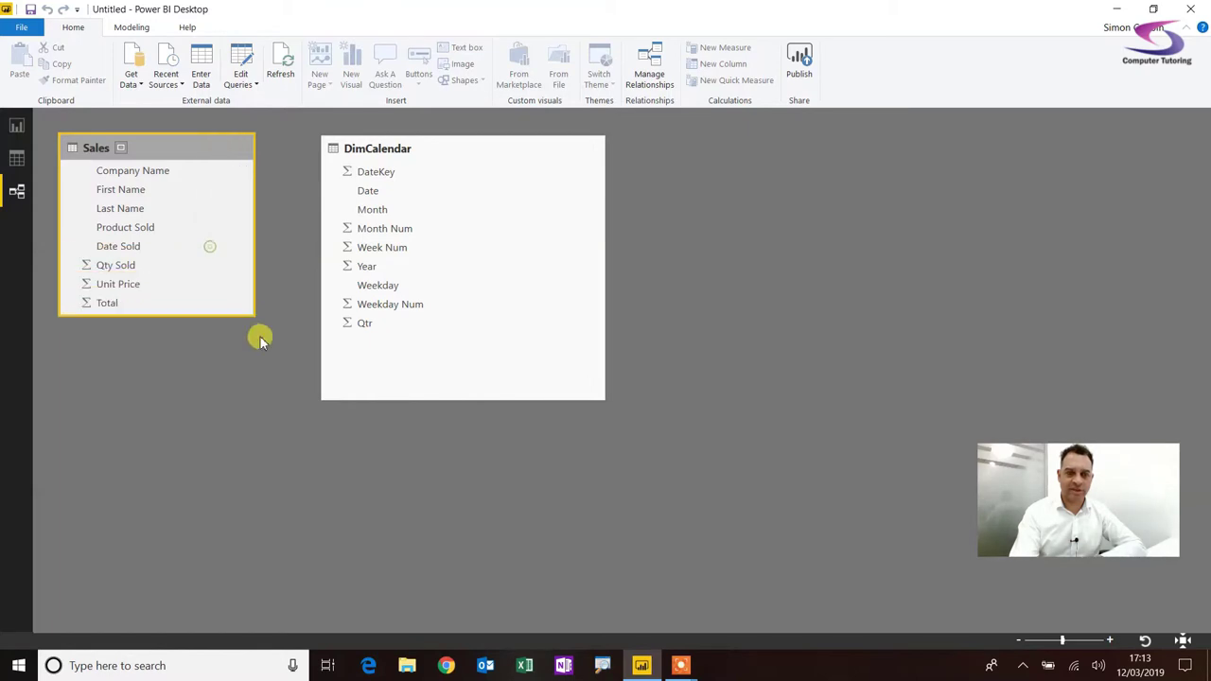
pyautogui.moveTo(365, 189); pyautogui.dragTo(137, 256)
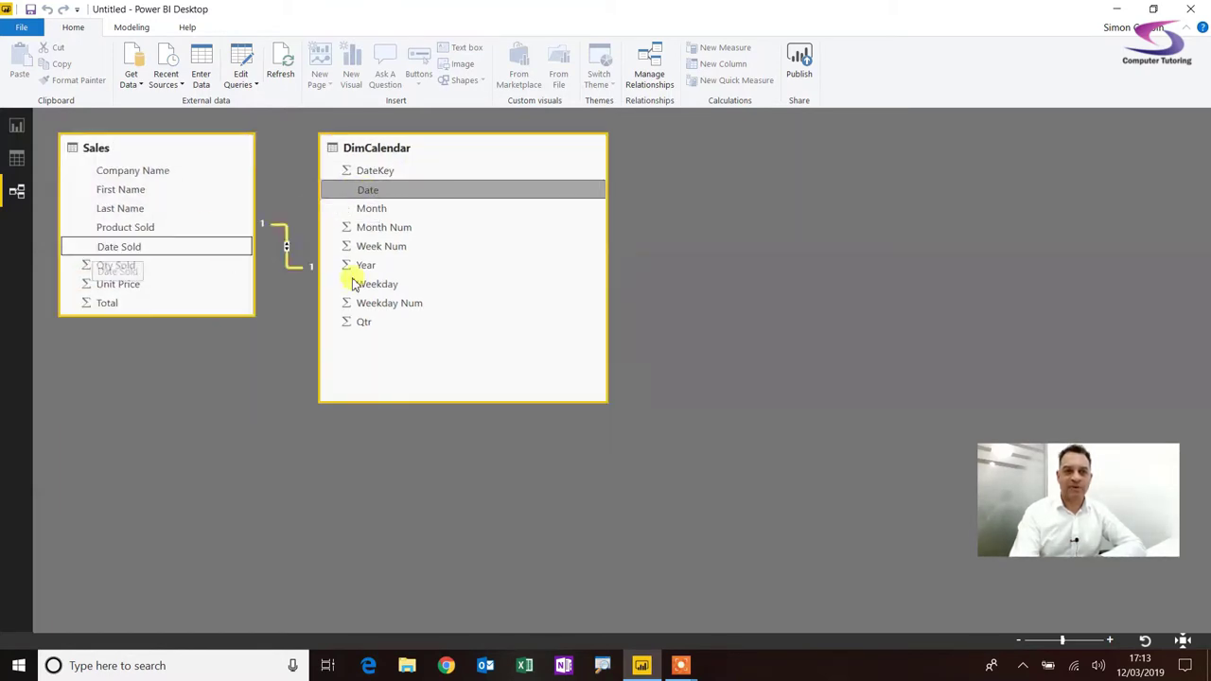
# Change the relationship cardinality to One to many (1:*) and return to Report view.
pyautogui.doubleClick(282, 229)
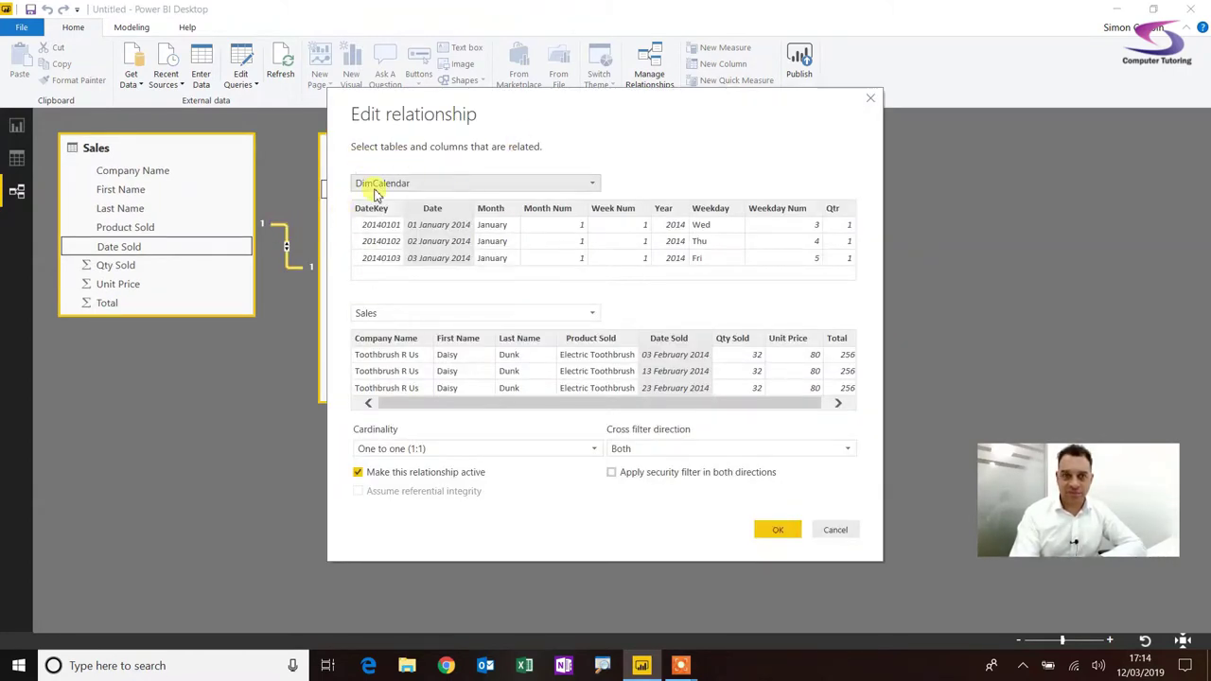
pyautogui.click(392, 451)
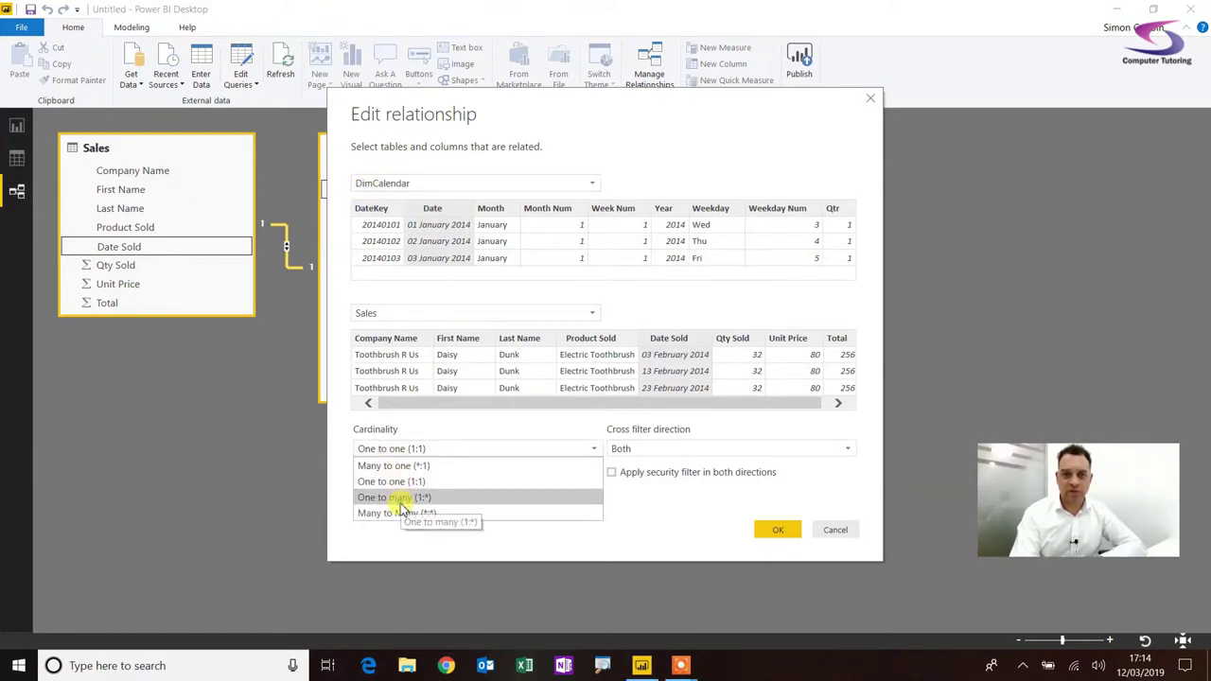
pyautogui.click(400, 502)
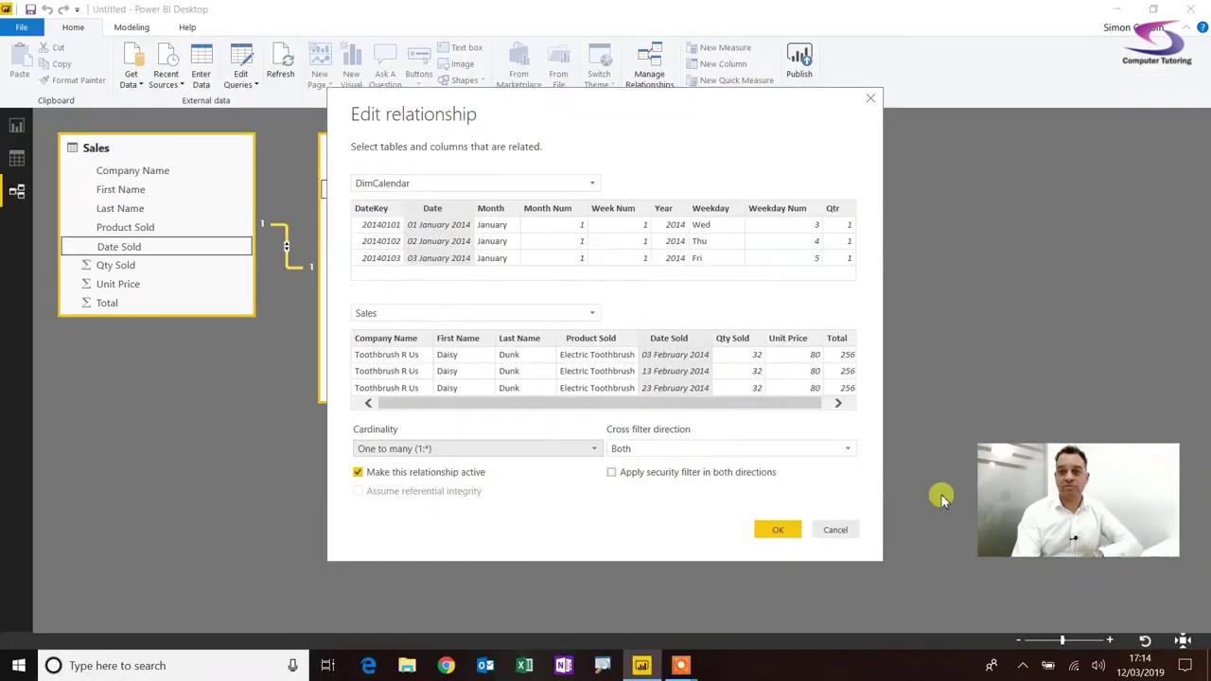
pyautogui.click(781, 529)
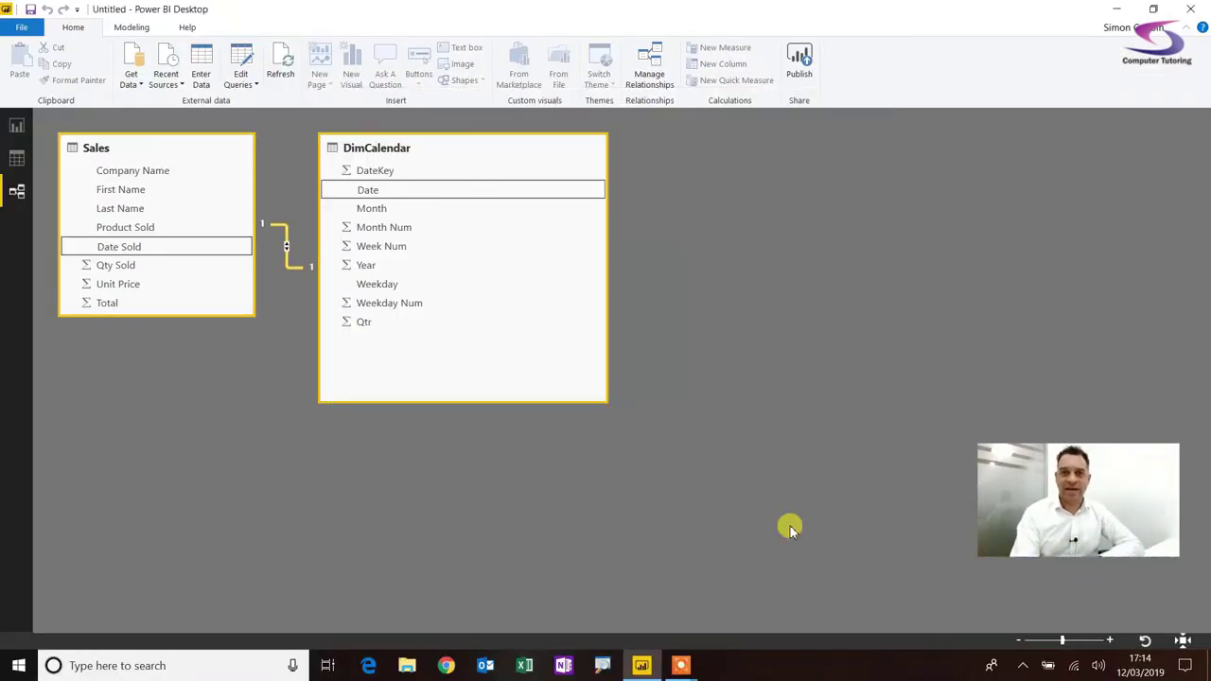
pyautogui.click(17, 125)
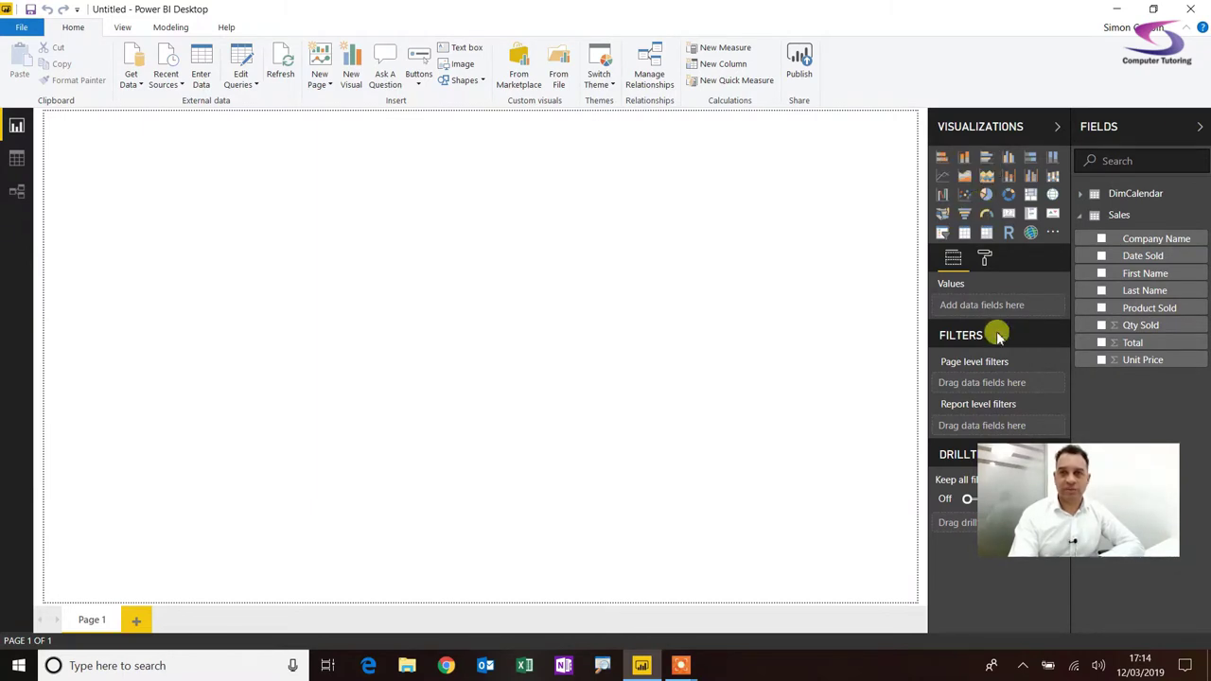
# Add an enlarged Matrix visual with DimCalendar's Month in its Rows.
pyautogui.click(986, 234)
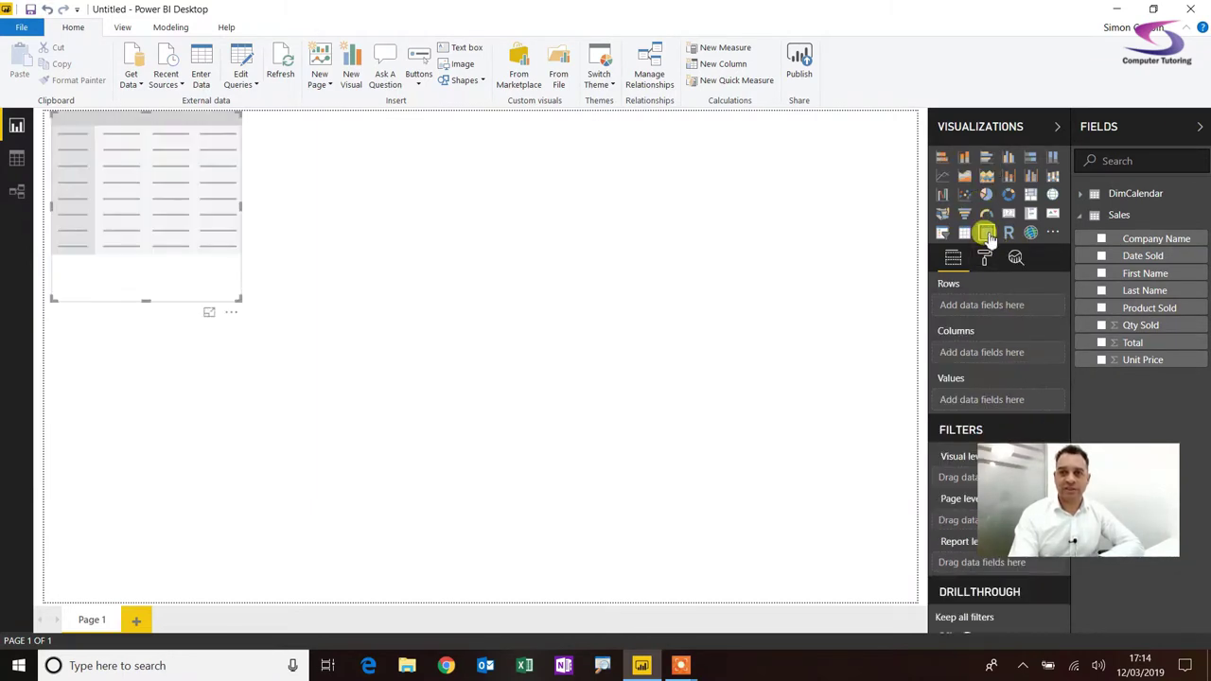
pyautogui.moveTo(234, 299); pyautogui.dragTo(430, 462)
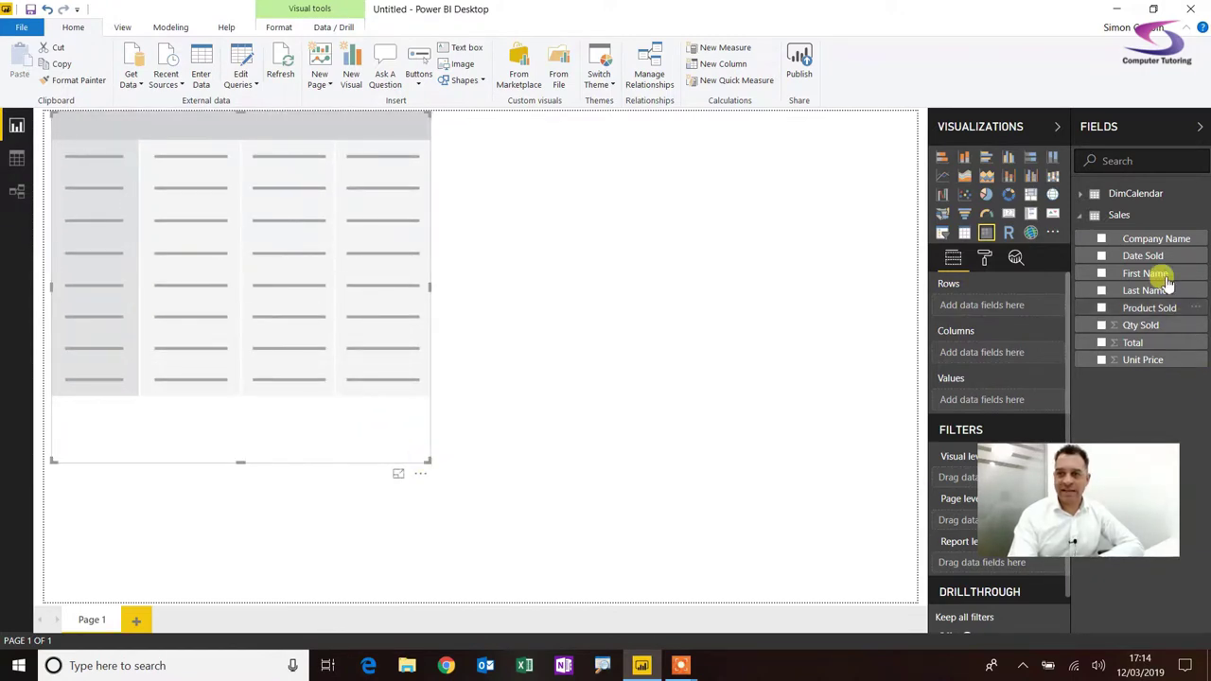
pyautogui.click(1081, 215)
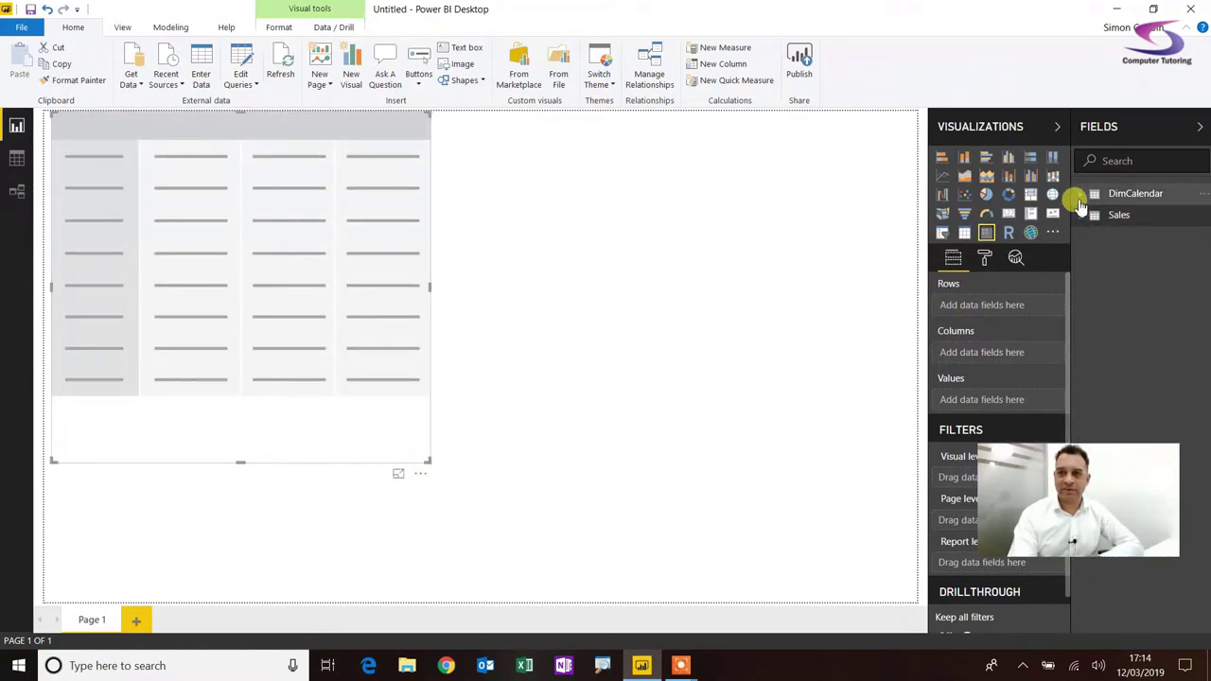
pyautogui.click(1079, 197)
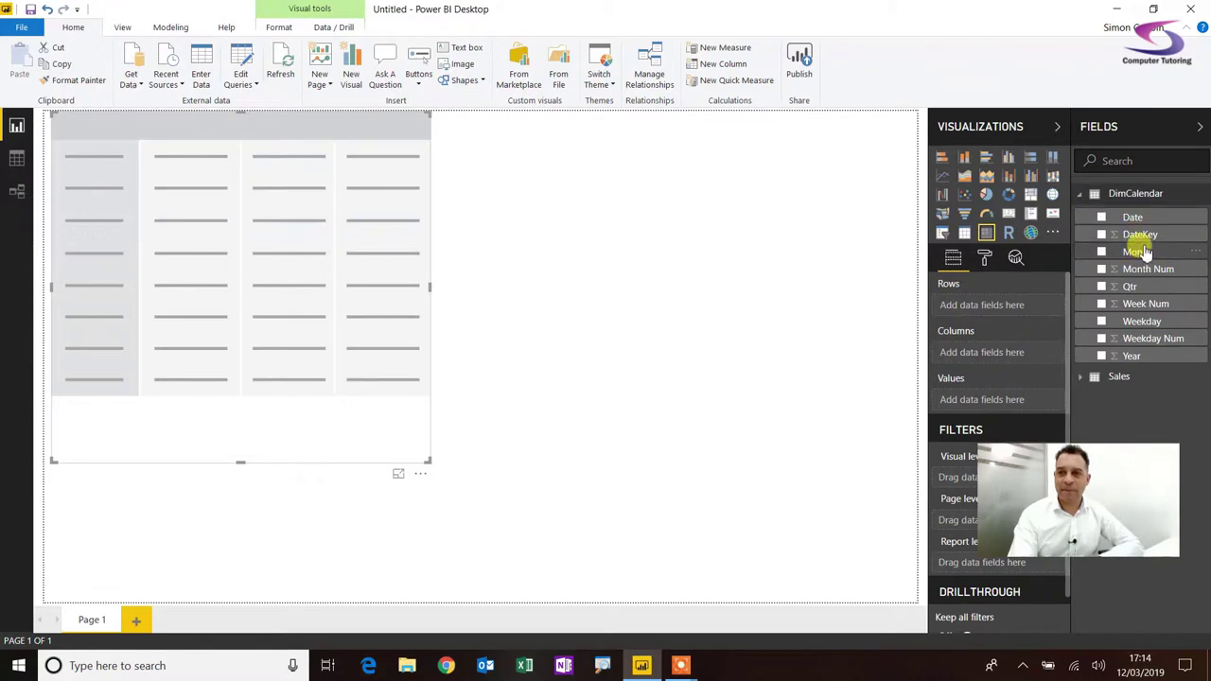
pyautogui.moveTo(1140, 252); pyautogui.dragTo(180, 239)
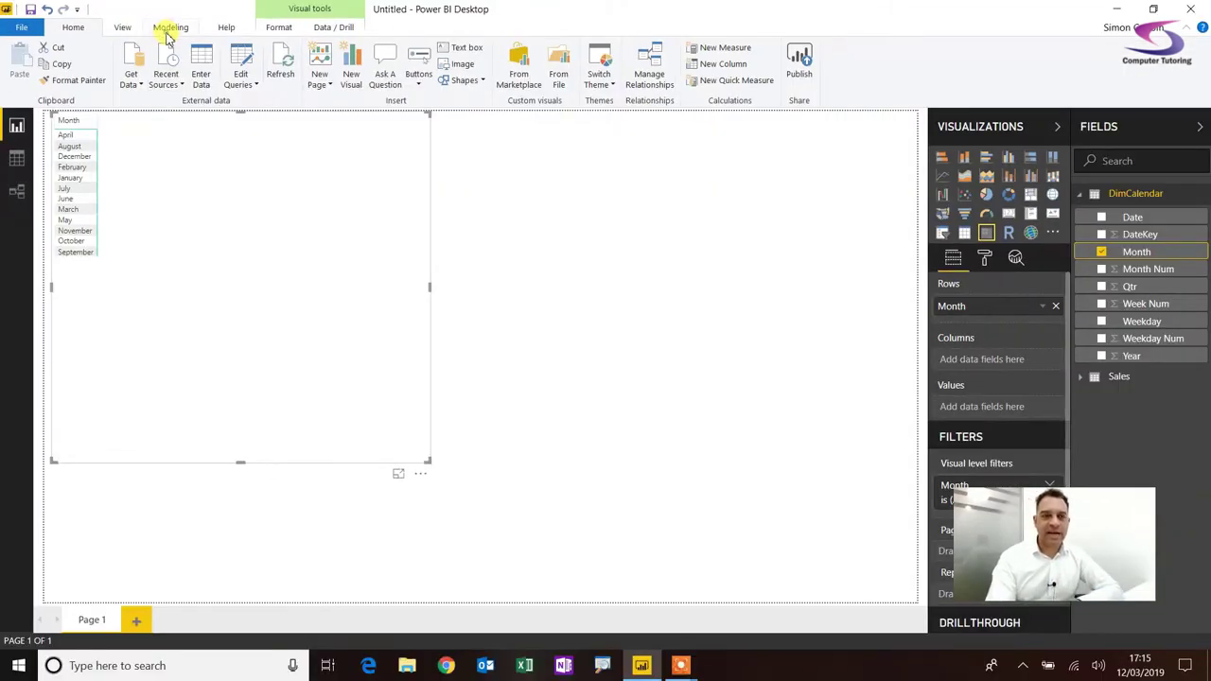
# Set the Month column's Sort by Column to Month Num.
pyautogui.click(168, 30)
pyautogui.click(239, 80)
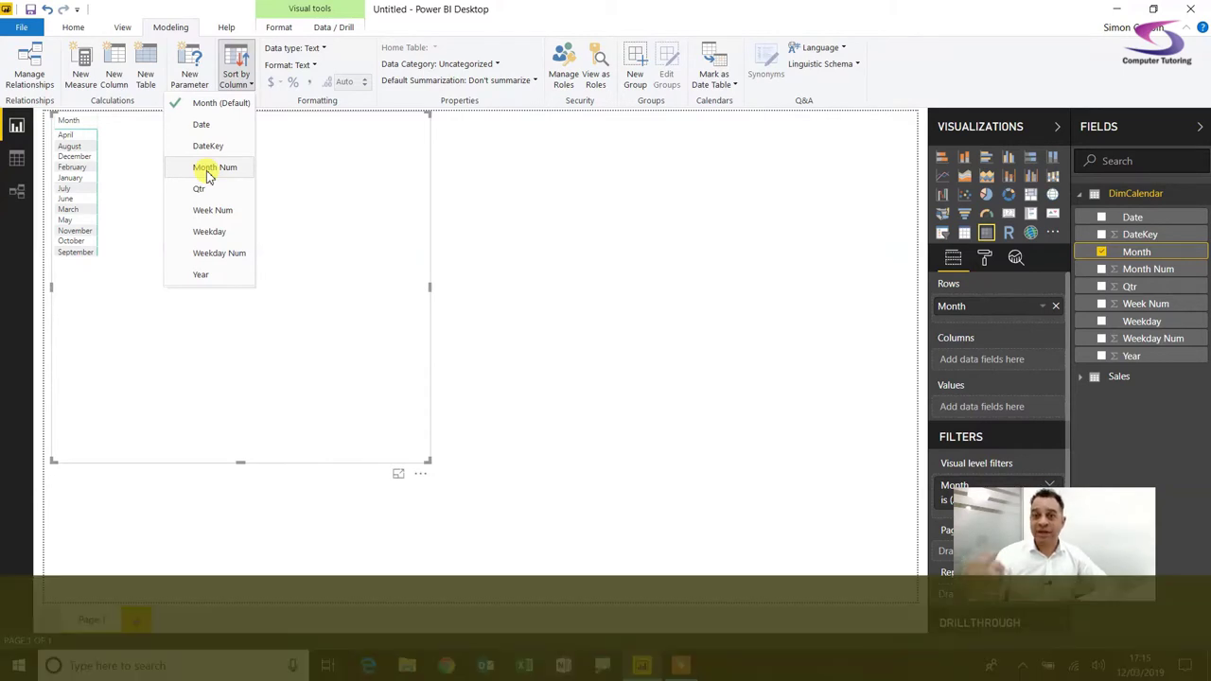
pyautogui.click(208, 175)
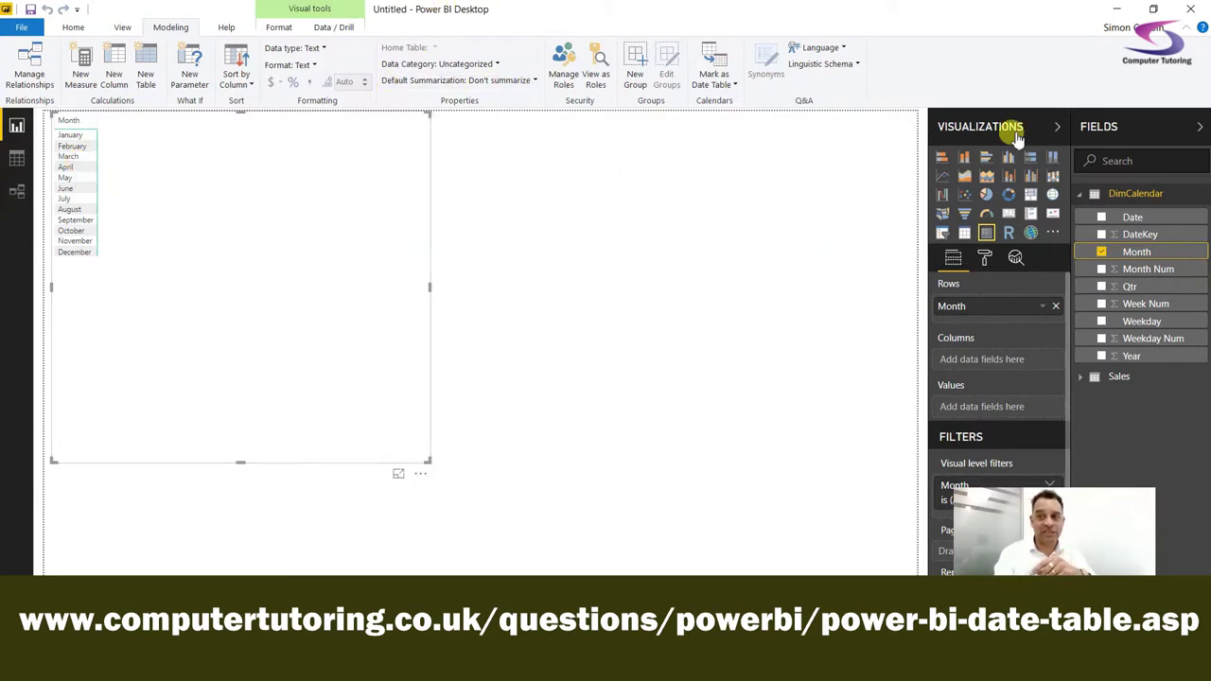
# Mark DimCalendar as a date table with Date as the date column.
pyautogui.click(1121, 193)
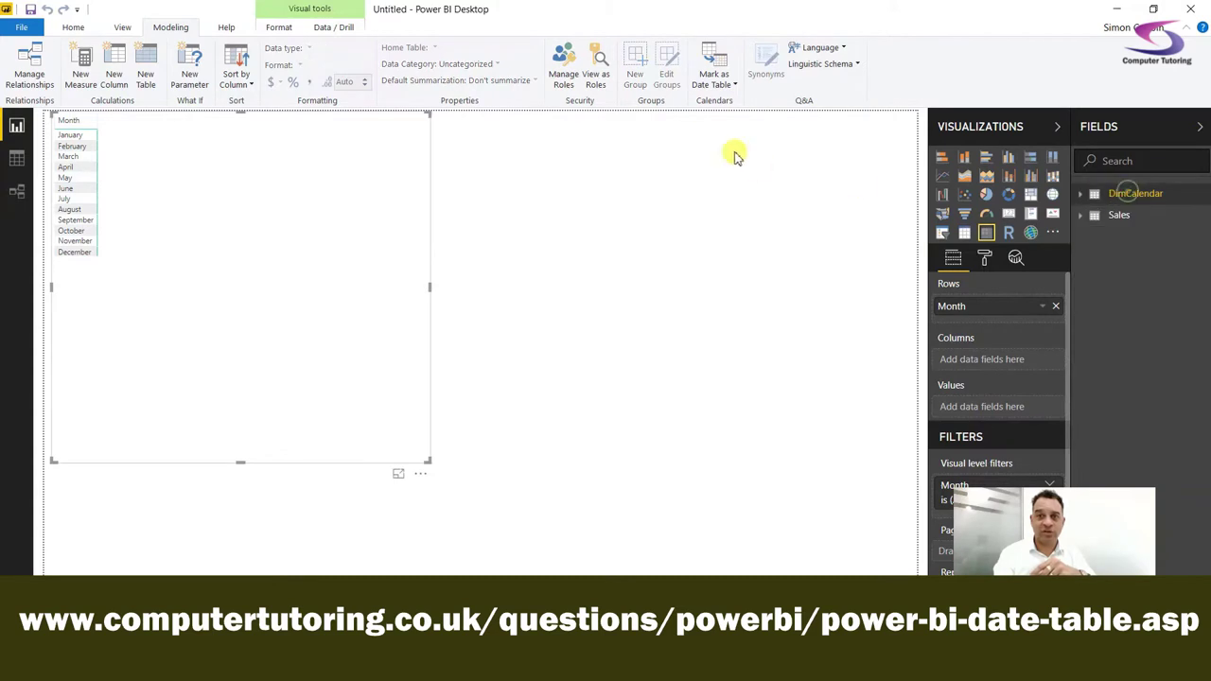
pyautogui.click(711, 83)
pyautogui.click(697, 102)
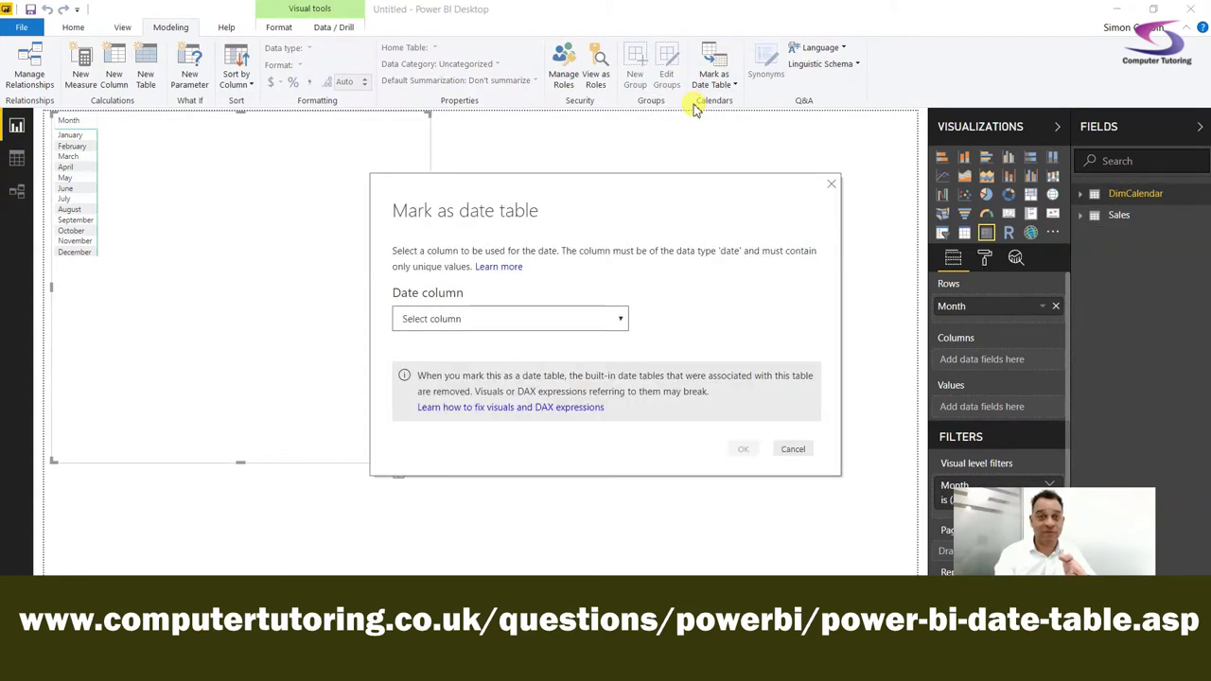
pyautogui.click(619, 319)
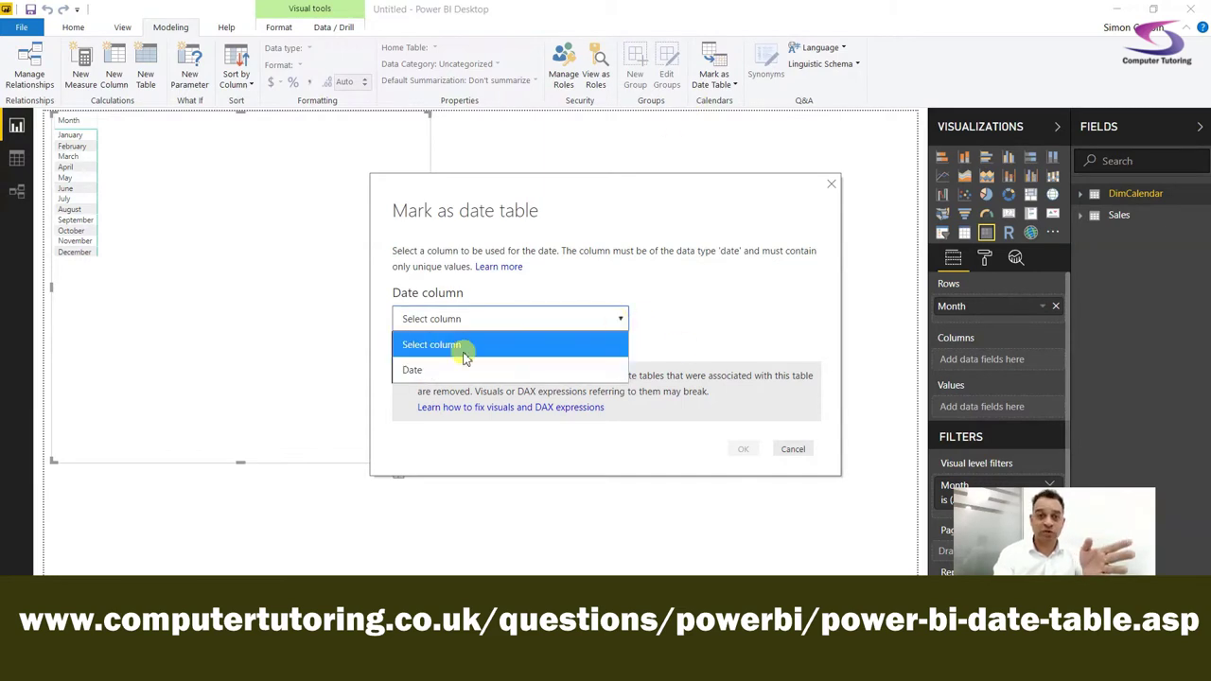
pyautogui.click(449, 367)
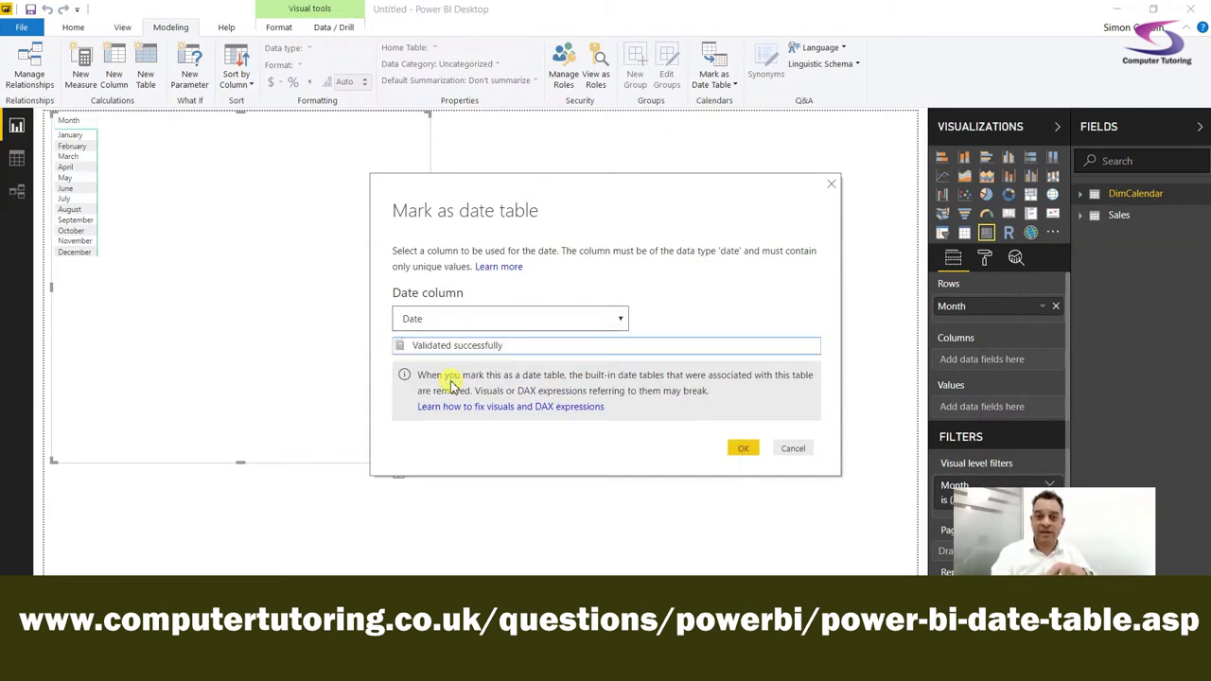
pyautogui.click(744, 450)
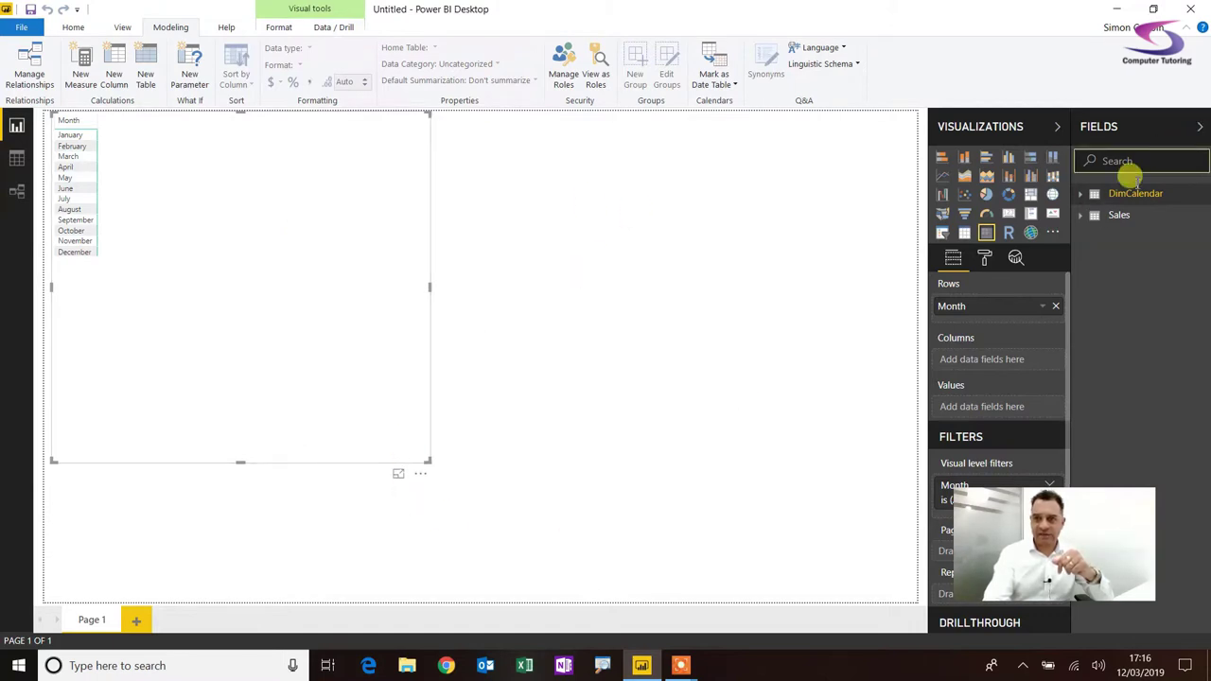
# Add DimCalendar's Weekday to the matrix rows and remove Month.
pyautogui.click(1080, 193)
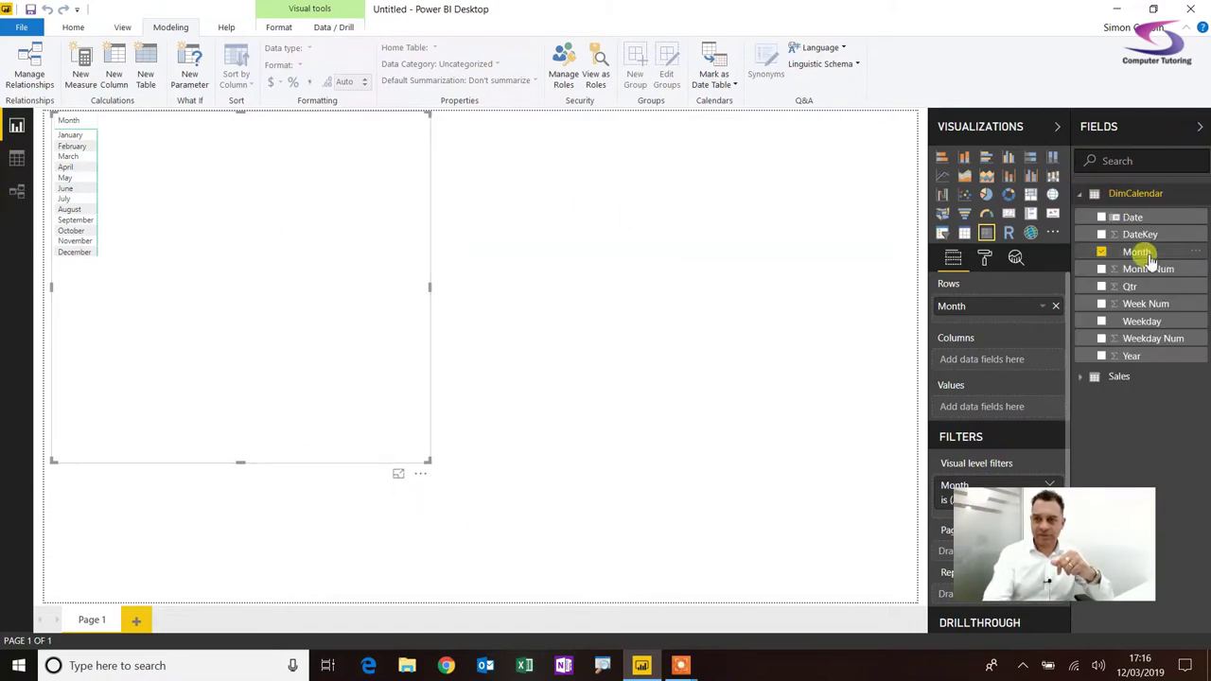
pyautogui.moveTo(1146, 326); pyautogui.dragTo(994, 313)
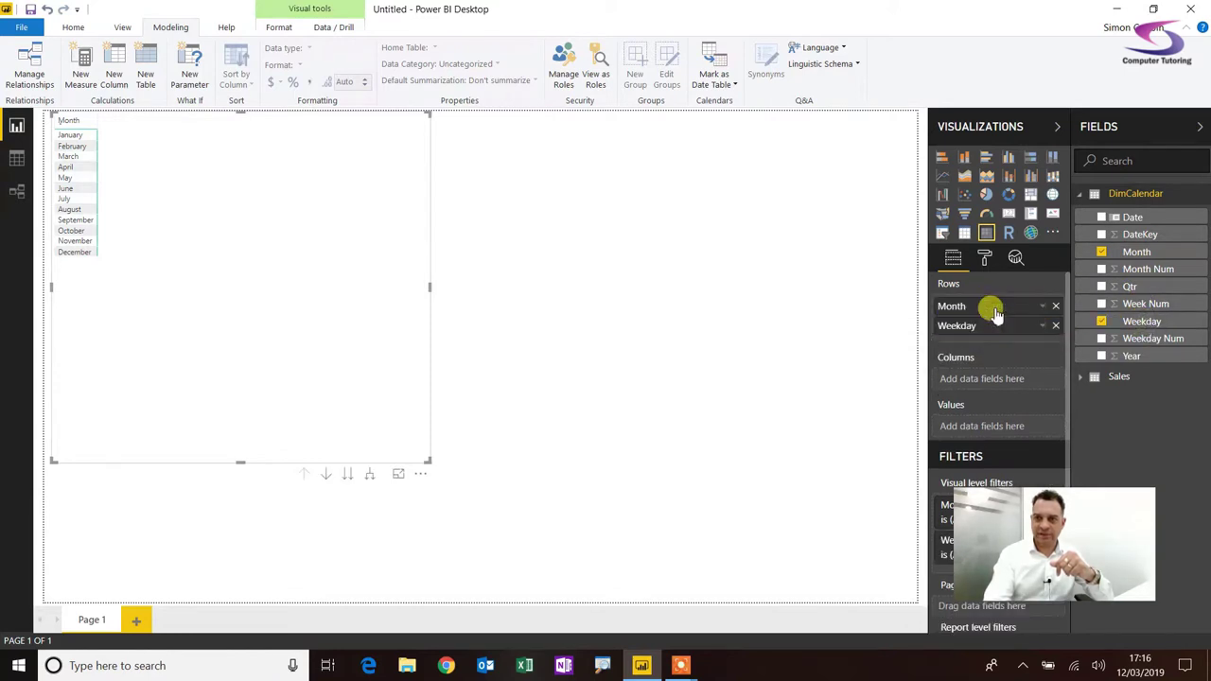
pyautogui.click(1055, 306)
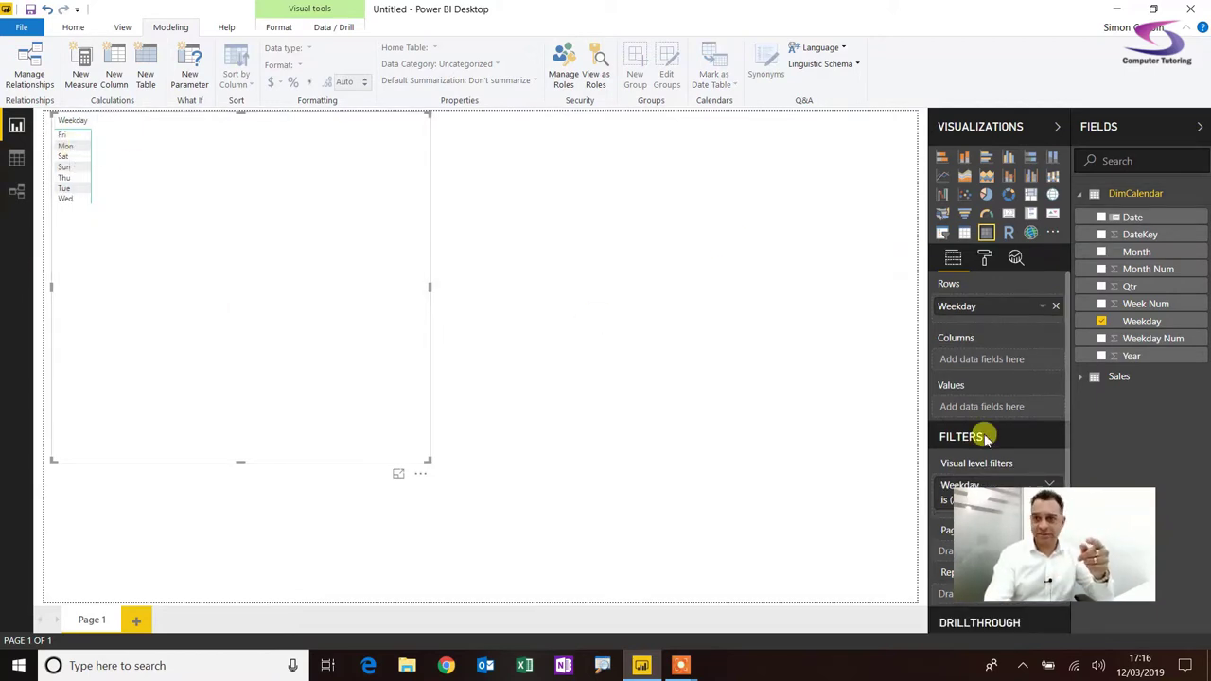
pyautogui.click(985, 258)
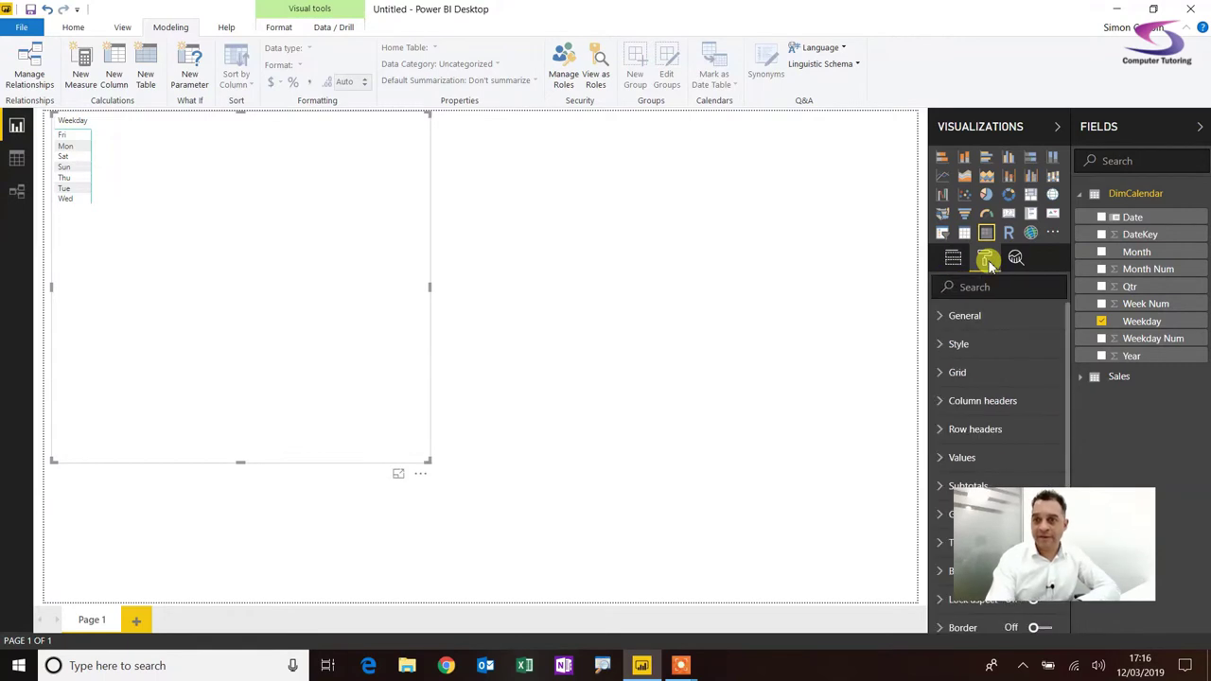
# Raise the matrix grid text size from 8 to 20 and select the Weekday field.
pyautogui.click(950, 372)
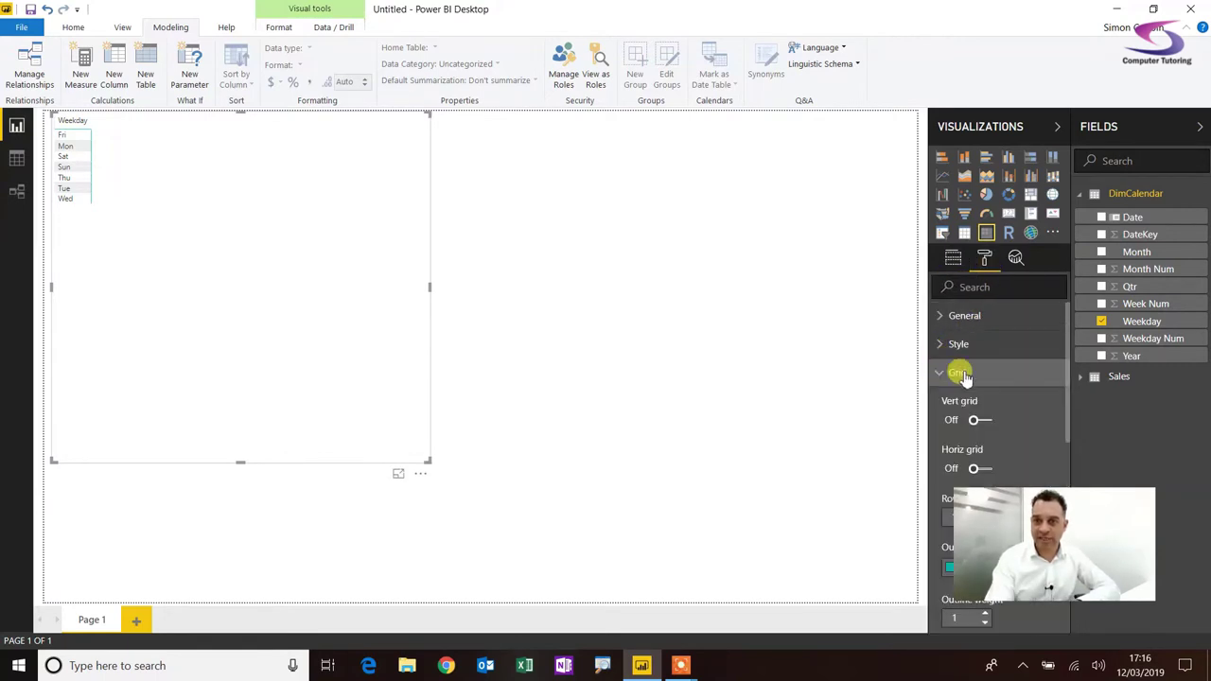
pyautogui.scroll(-6, 984, 383)
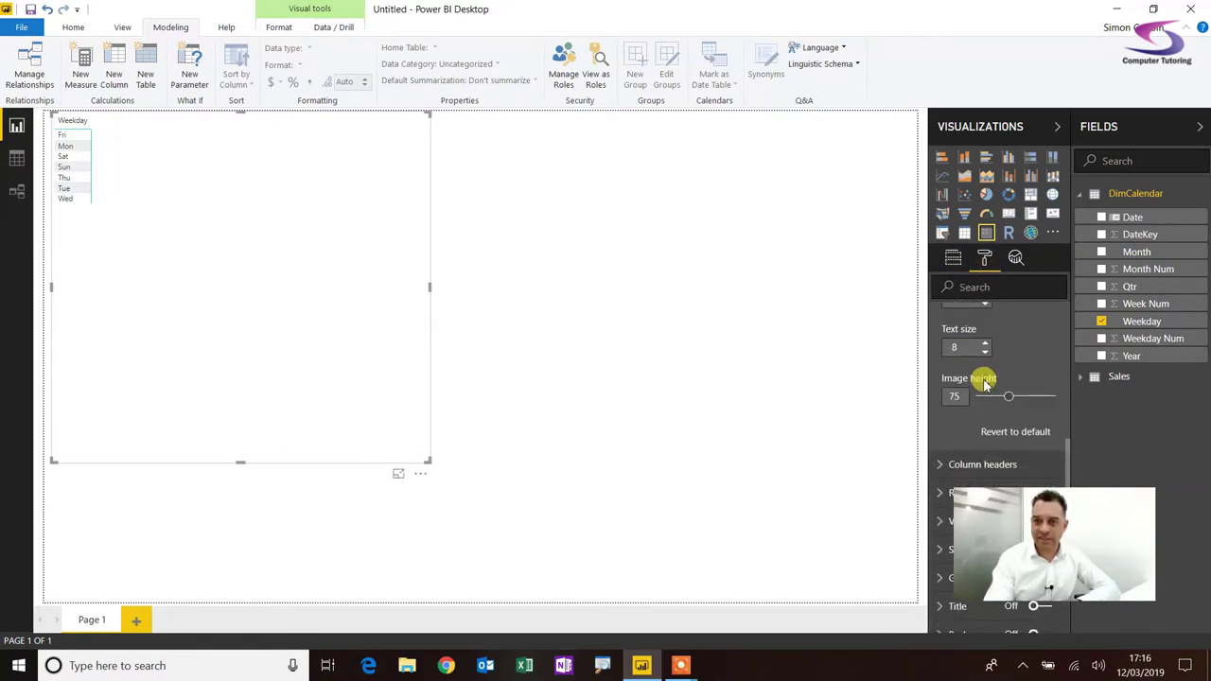
pyautogui.click(985, 337)
pyautogui.click(985, 338)
pyautogui.click(985, 338)
pyautogui.click(985, 338)
pyautogui.click(985, 338)
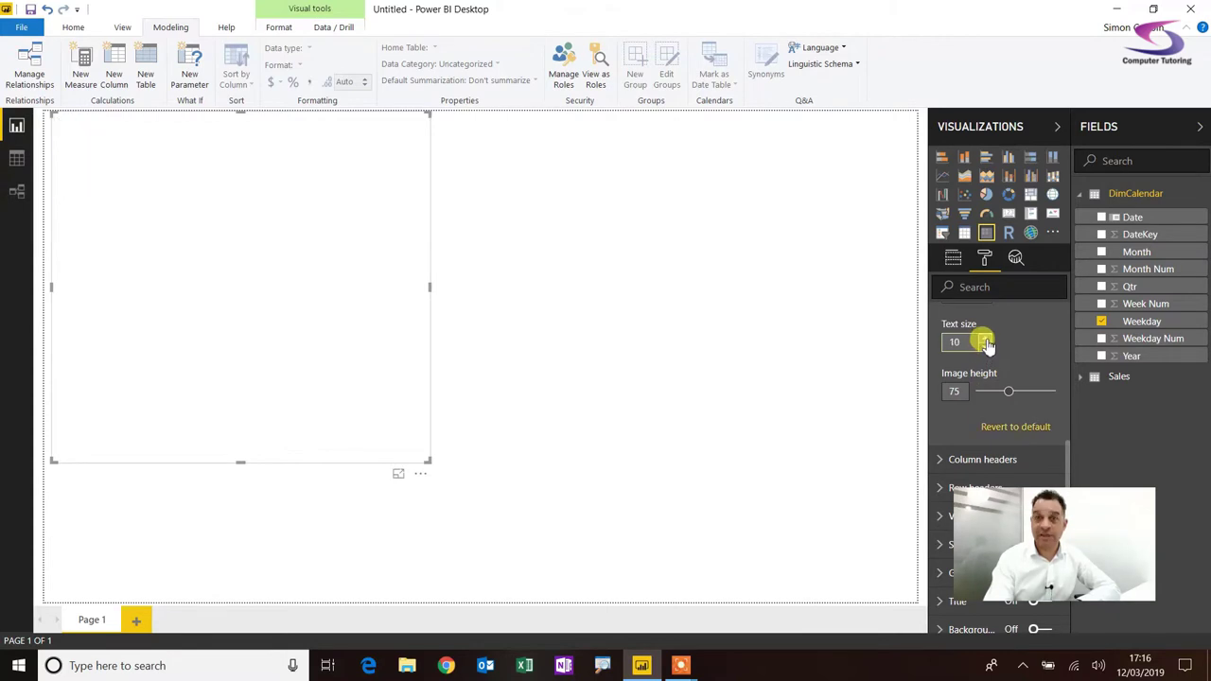
pyautogui.click(984, 338)
pyautogui.click(985, 338)
pyautogui.click(985, 338)
pyautogui.click(985, 337)
pyautogui.click(985, 338)
pyautogui.click(984, 337)
pyautogui.click(984, 338)
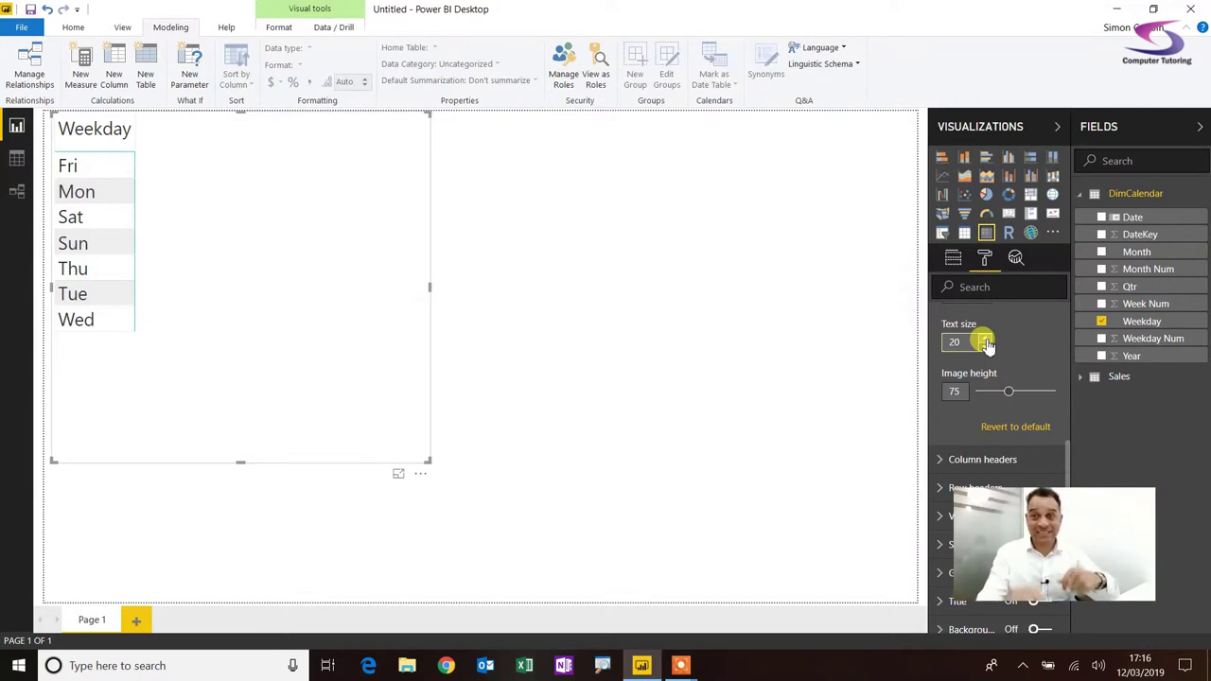
pyautogui.click(1142, 323)
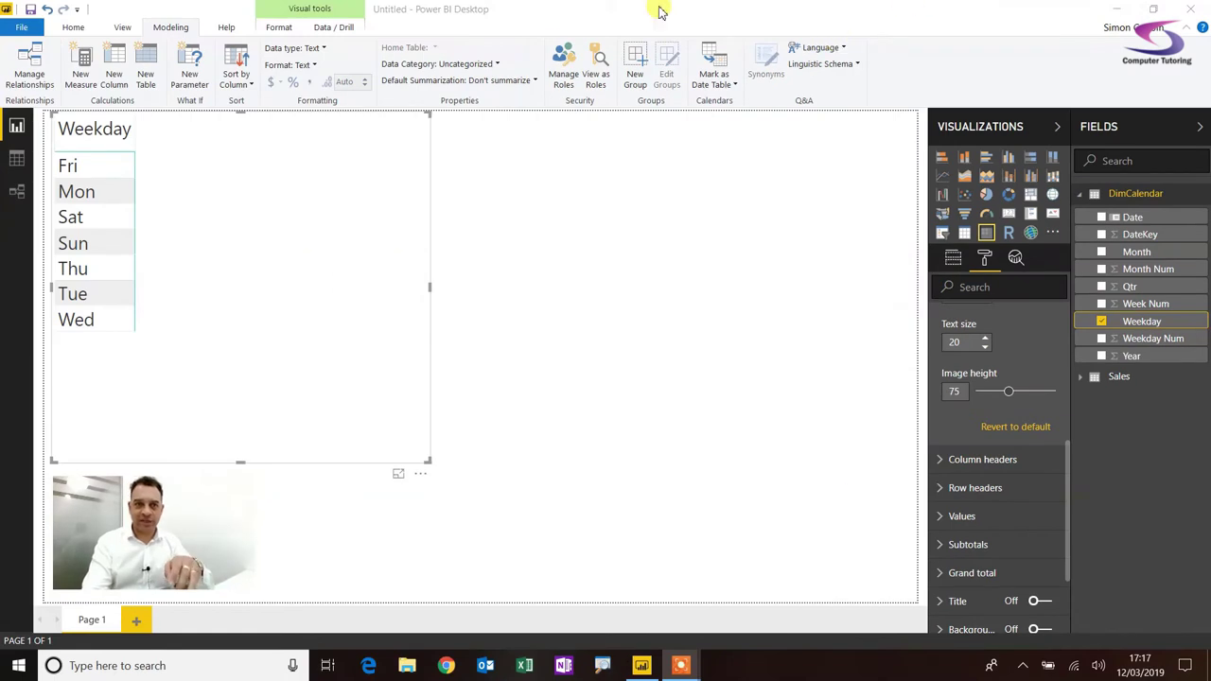
# Sort the Weekday column by Weekday Num so the matrix rows run Mon through Sun.
pyautogui.click(244, 85)
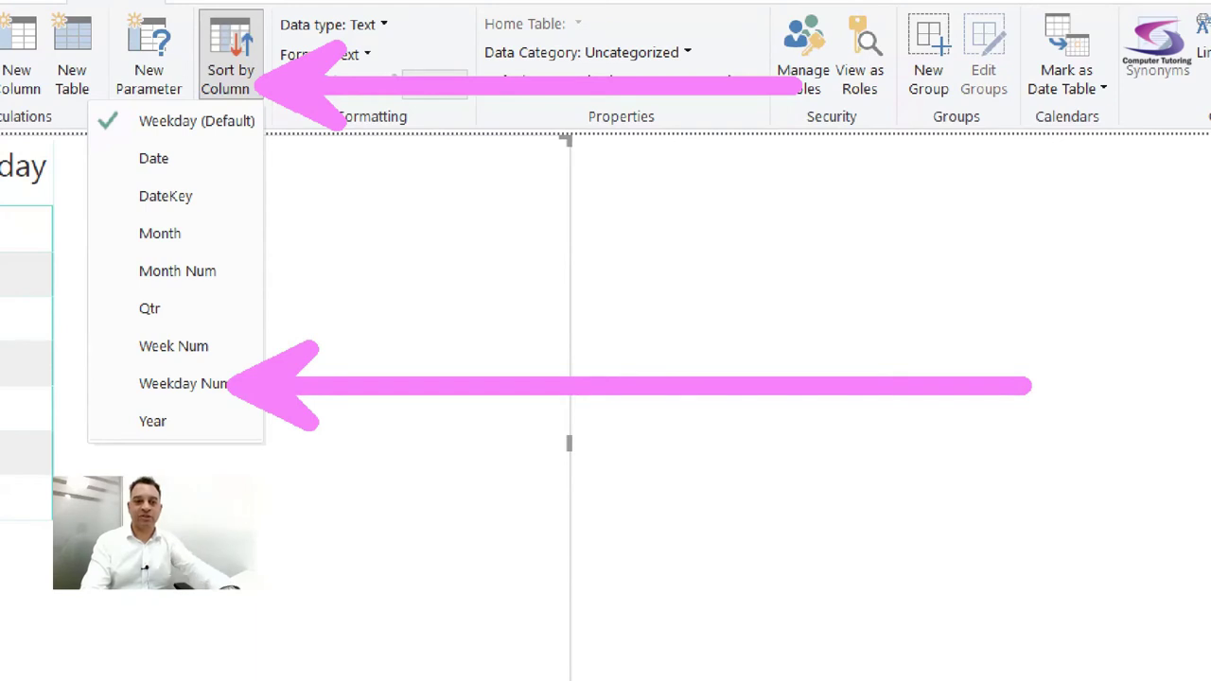
pyautogui.click(225, 81)
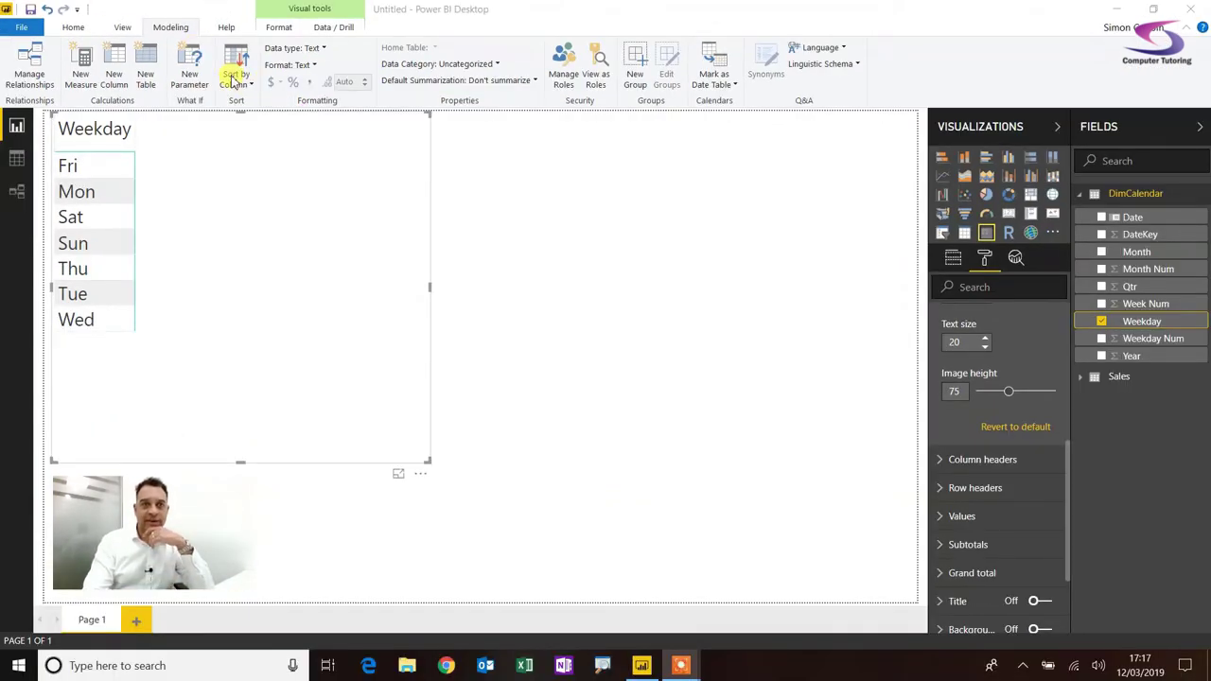
pyautogui.click(234, 80)
pyautogui.click(210, 253)
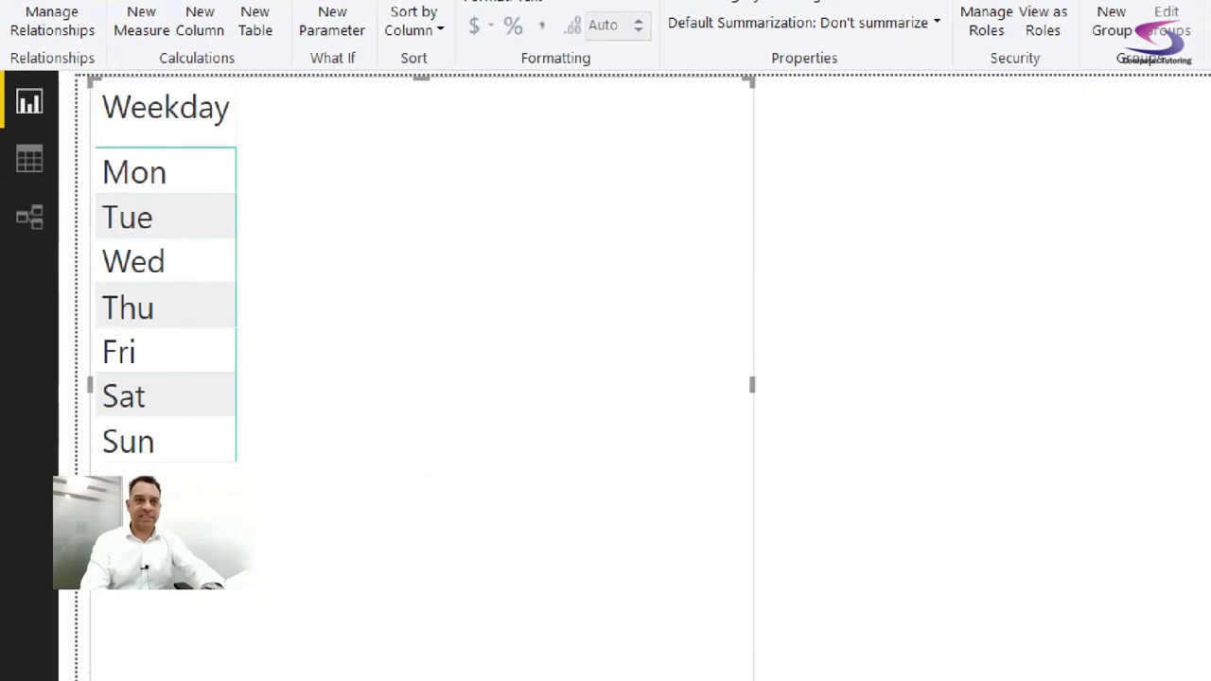
pyautogui.click(29, 159)
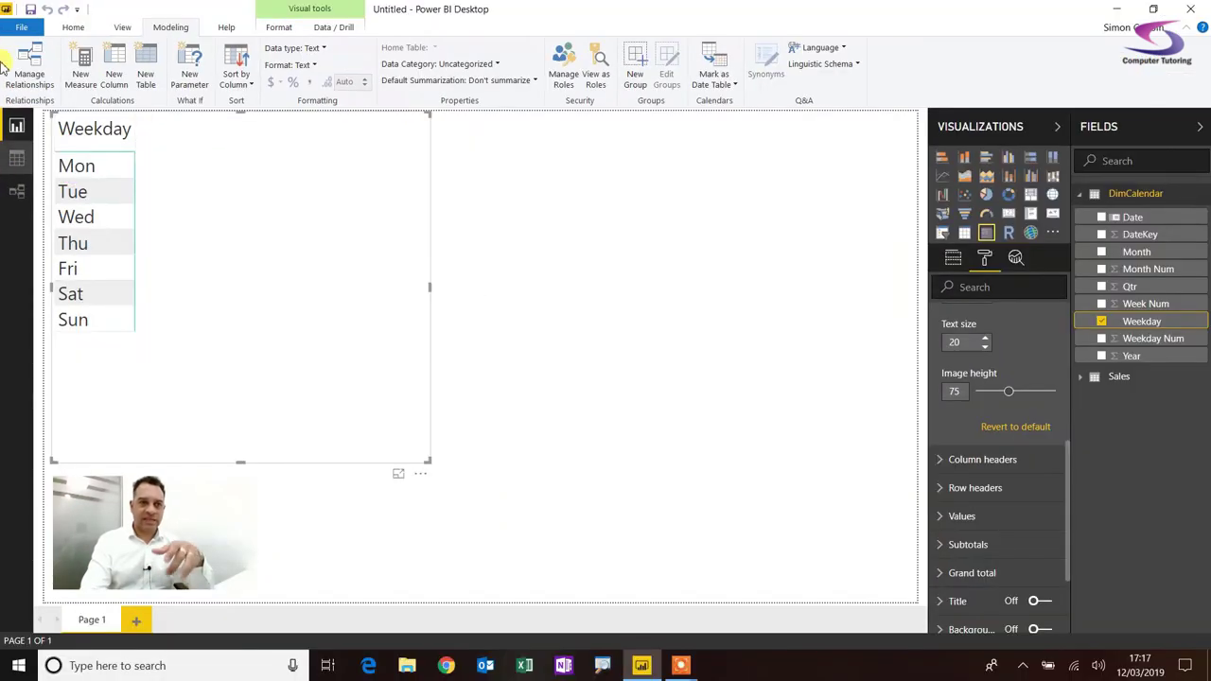
# Show the DimCalendar table's 2,281 rows, DateKey through Qtr, in Data view.
pyautogui.click(17, 159)
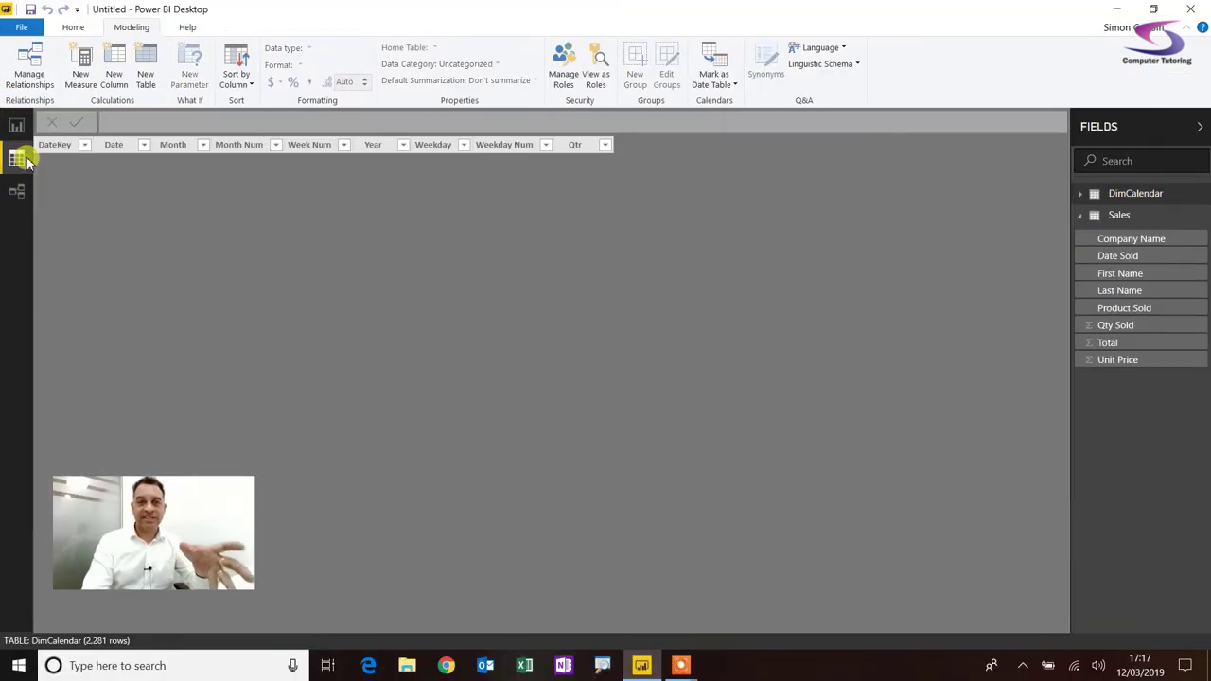